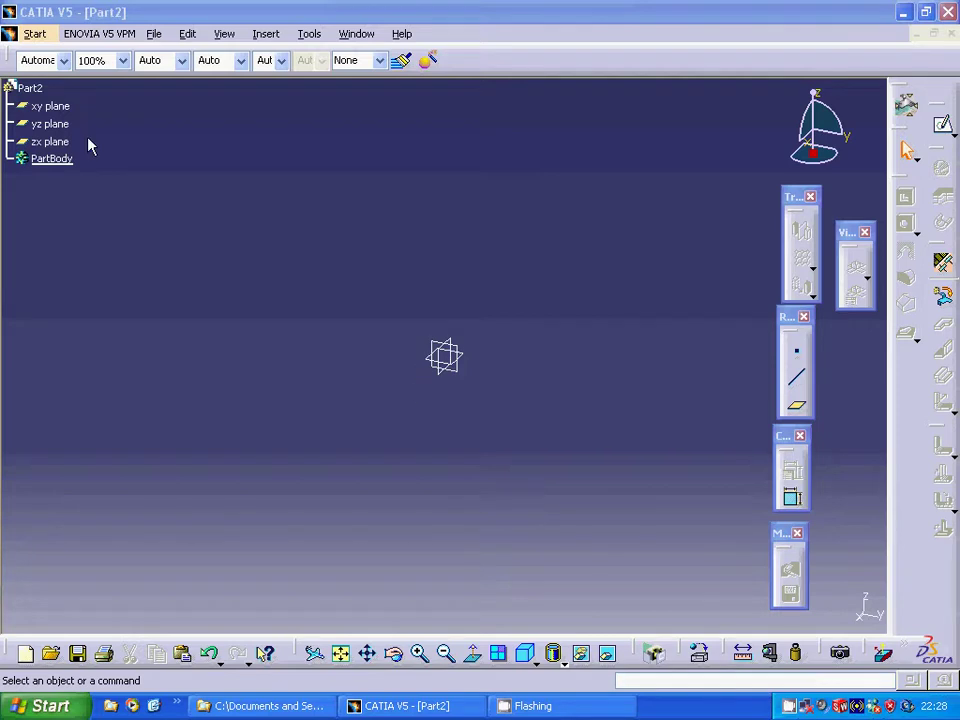
- Switch to Generative Sheetmetal Design and accept 2mm thickness and 2mm default bend radius
click(35, 33)
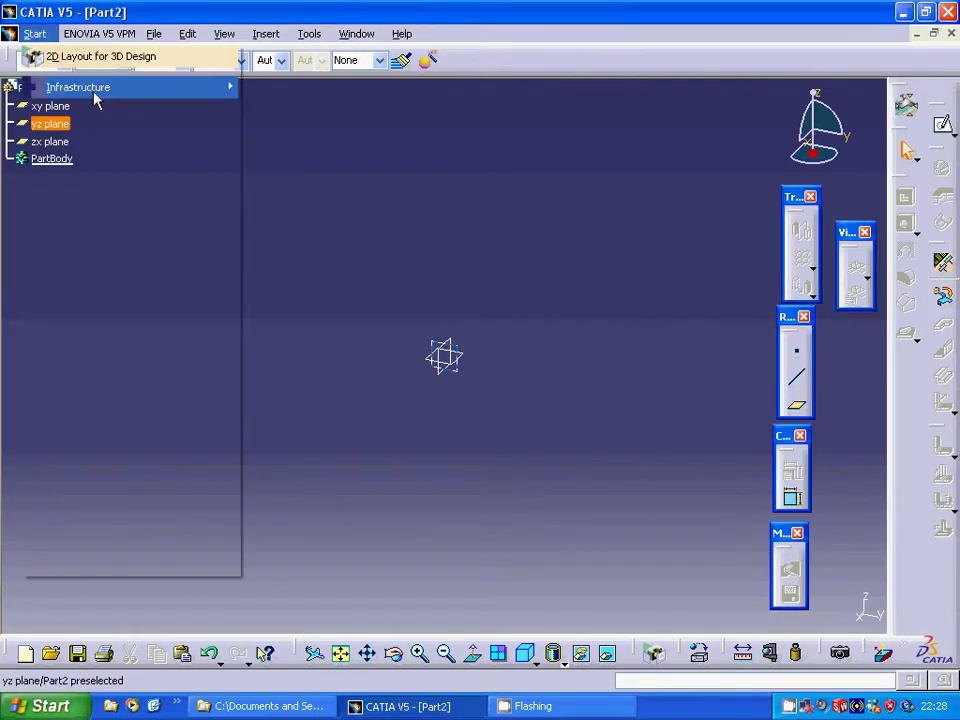
mouse_move(228, 110)
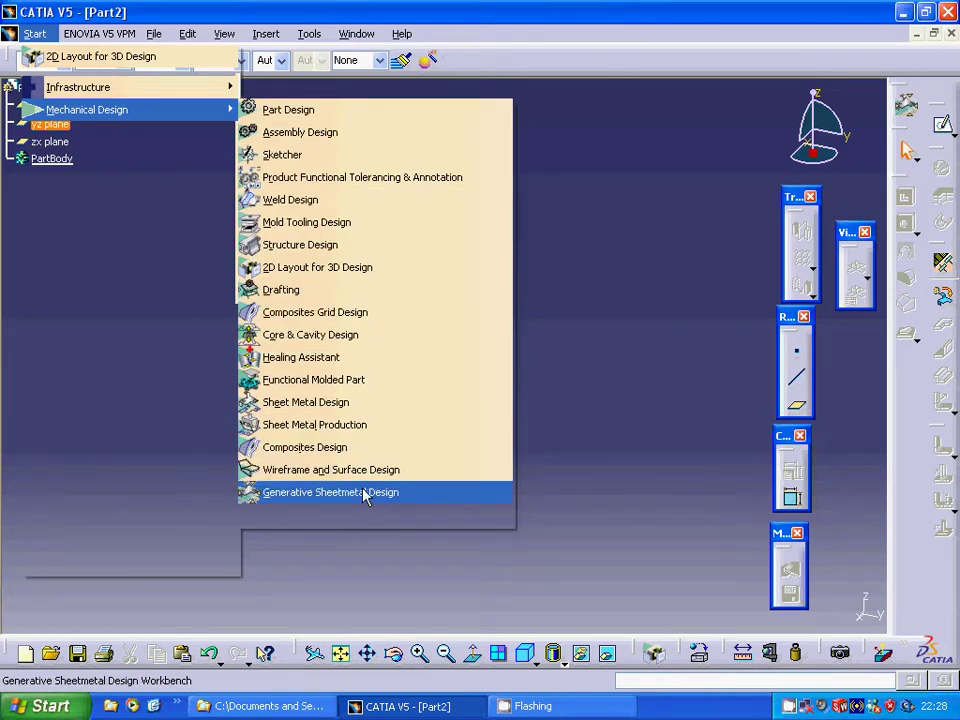
click(591, 357)
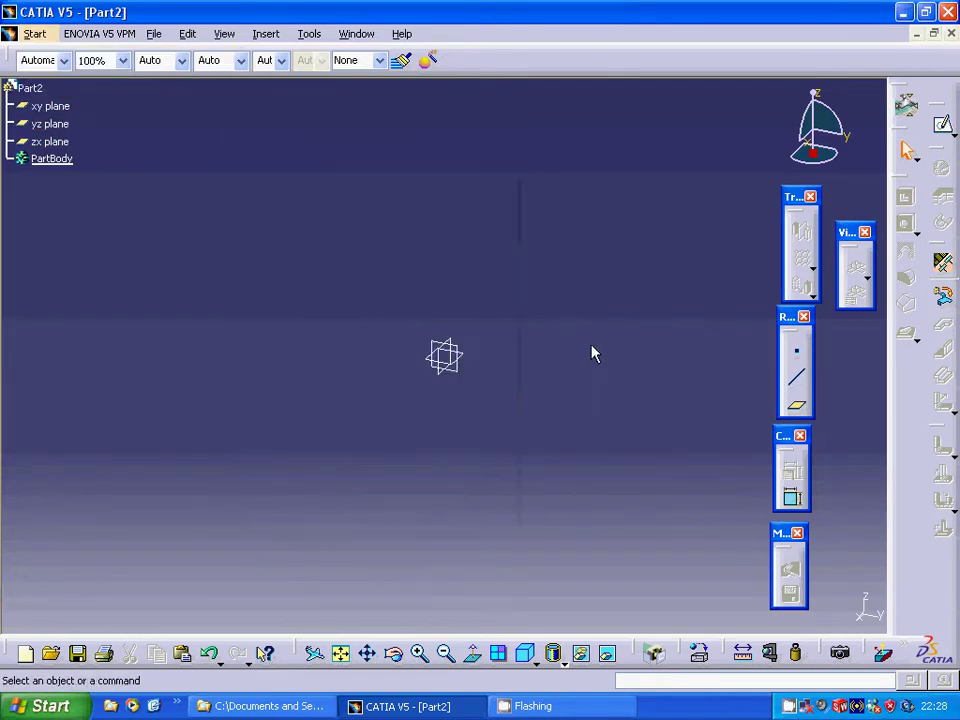
click(943, 262)
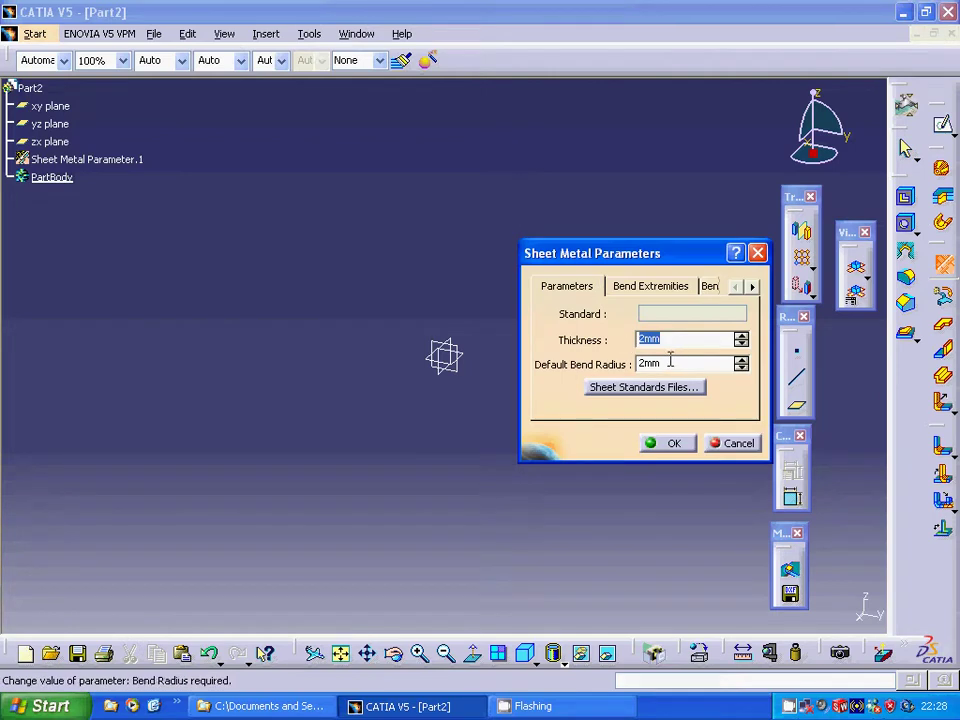
click(668, 446)
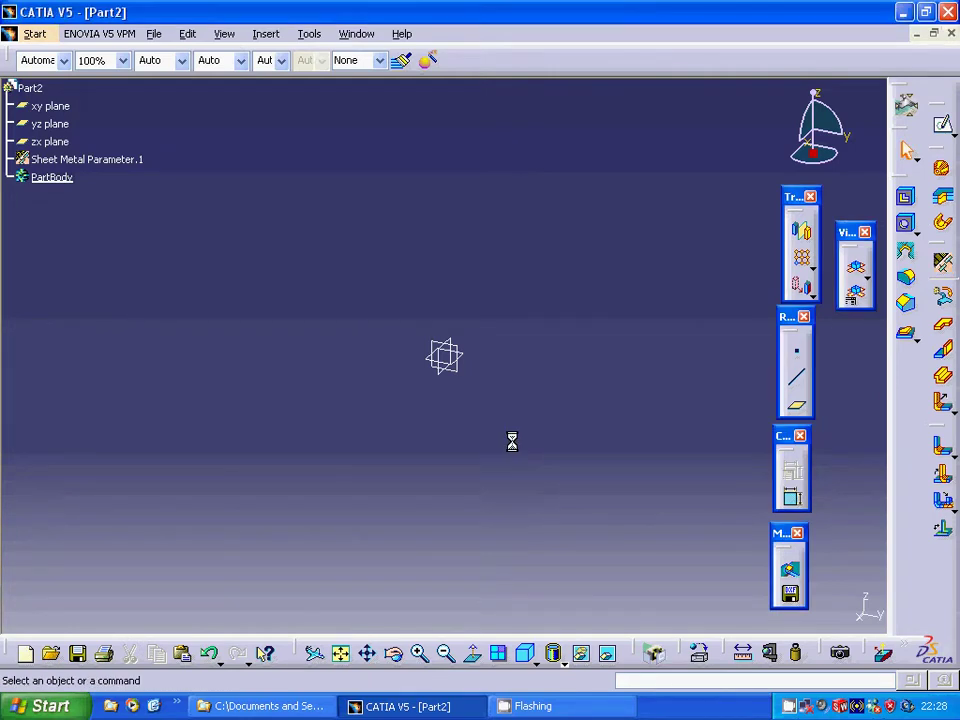
- Sketch a rectangle starting at the origin on the xy plane and exit the sketch
click(432, 364)
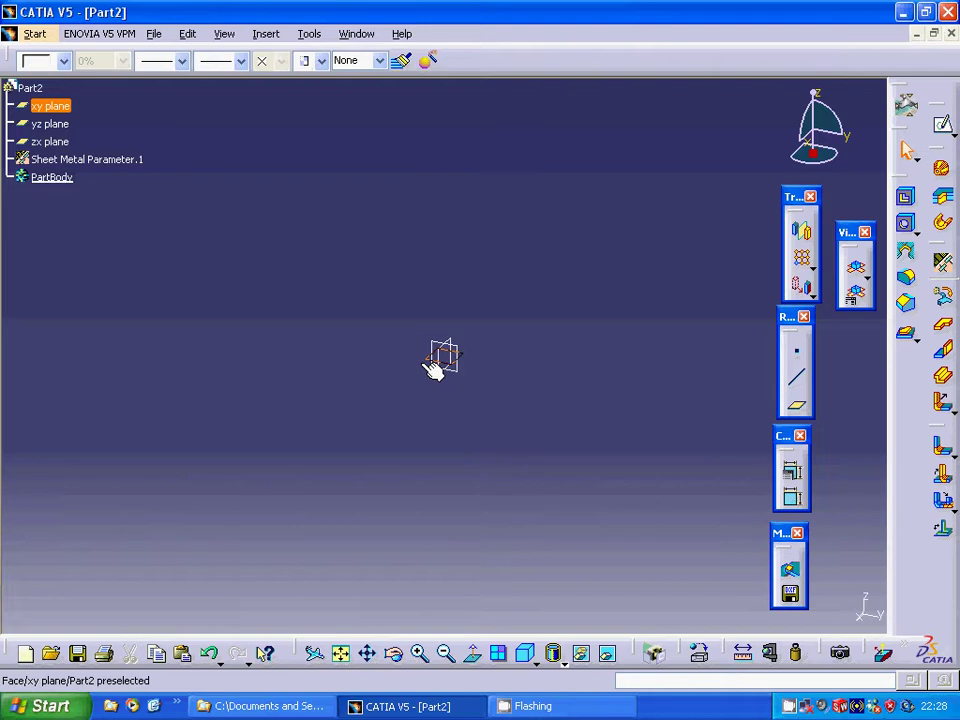
click(946, 122)
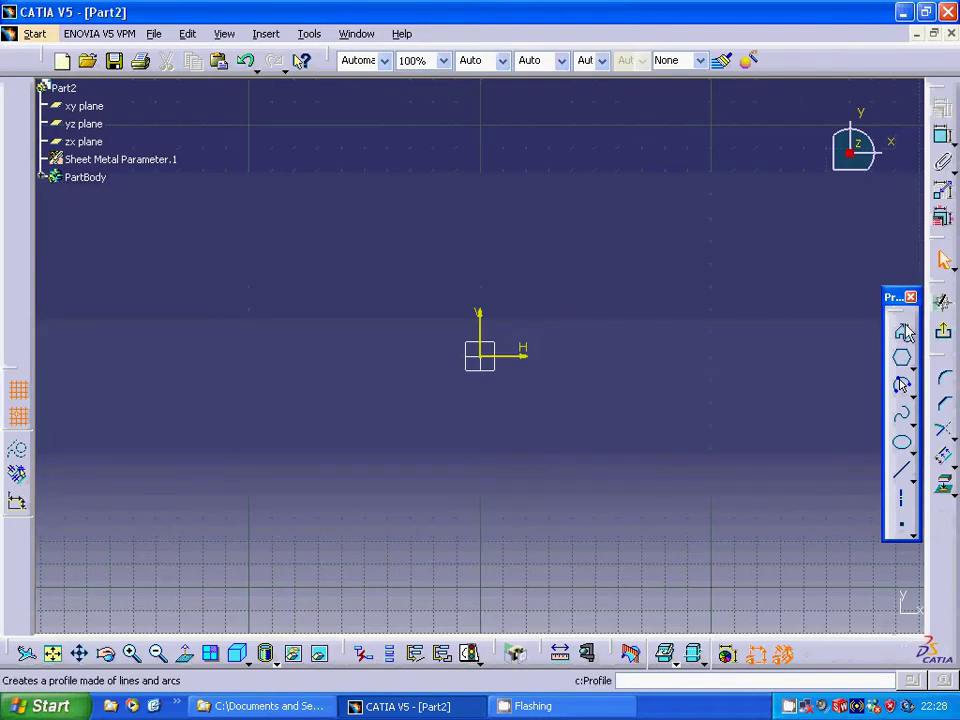
click(911, 366)
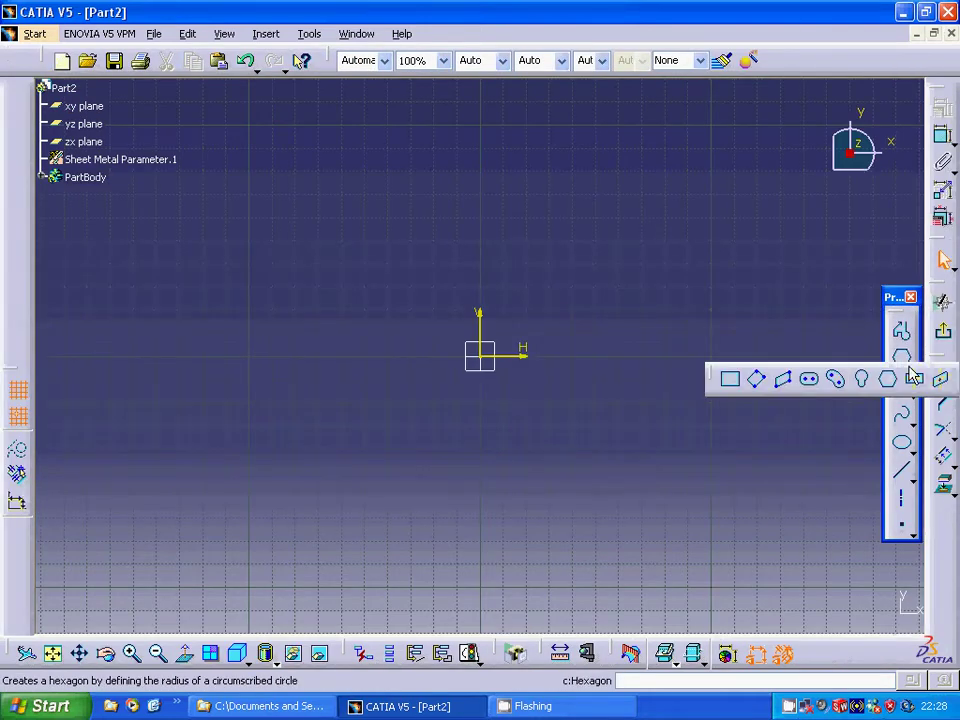
click(730, 379)
click(524, 357)
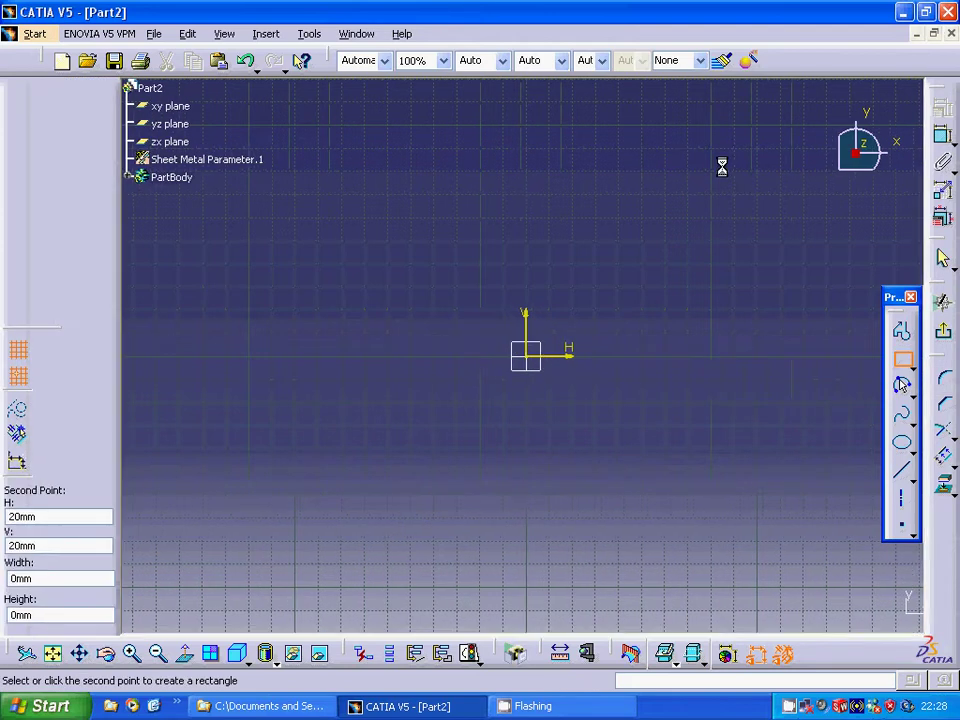
click(754, 147)
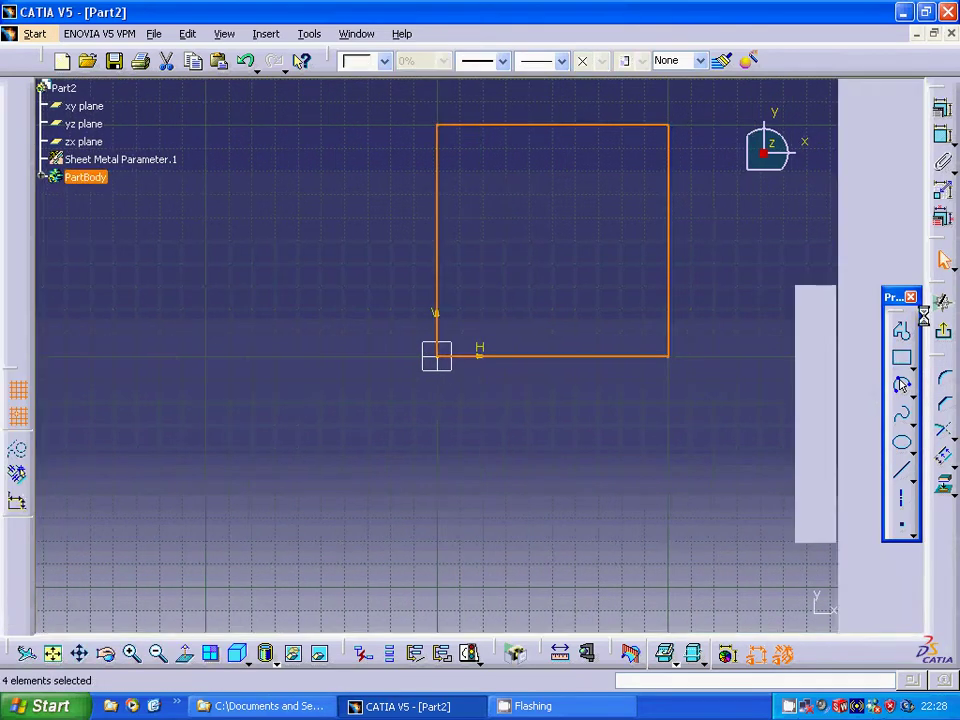
click(943, 259)
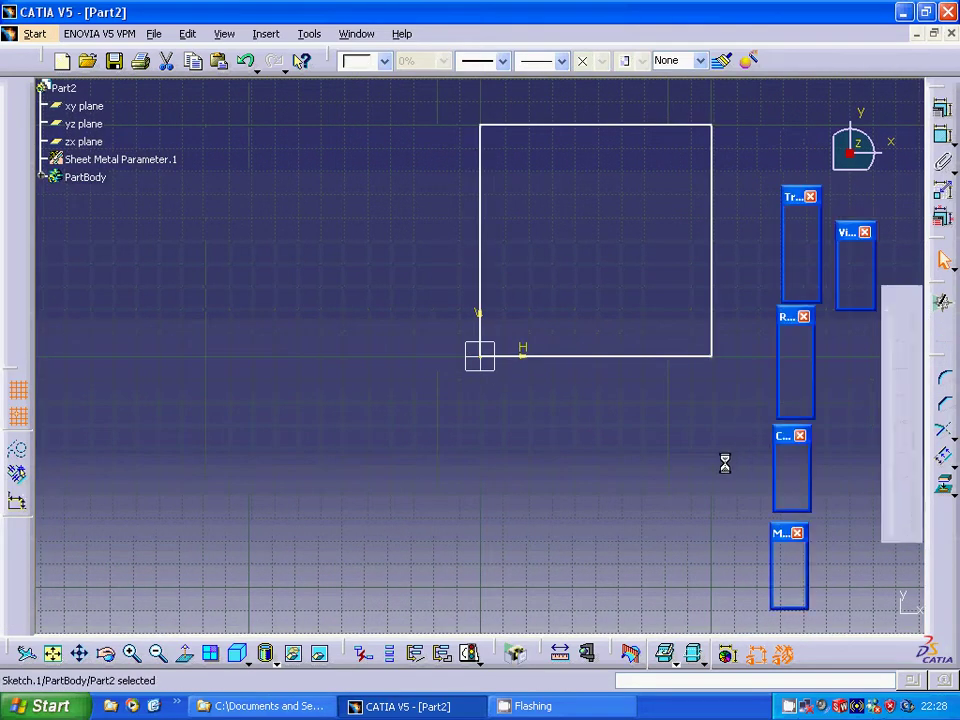
- Build Wall.1 from the rectangle sketch and show the plate in isometric view
click(943, 327)
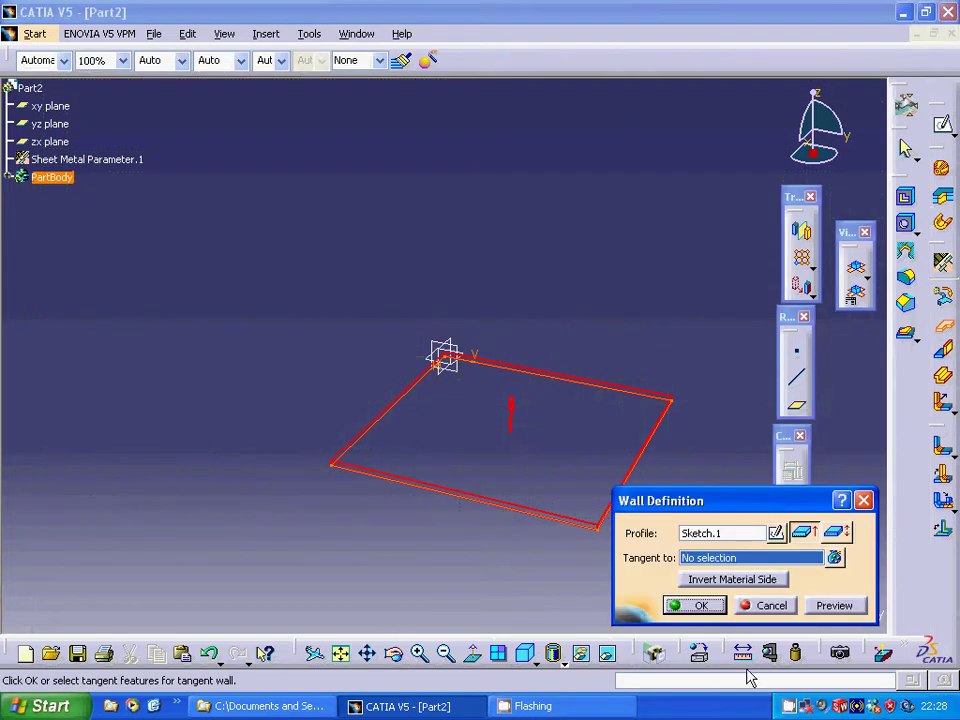
click(700, 605)
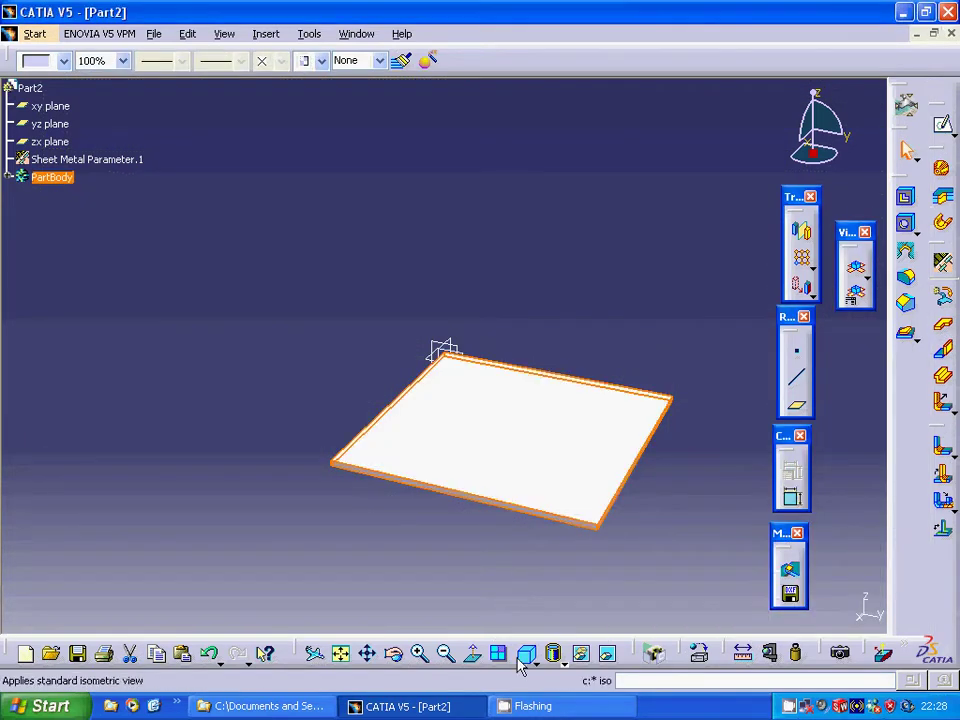
click(525, 654)
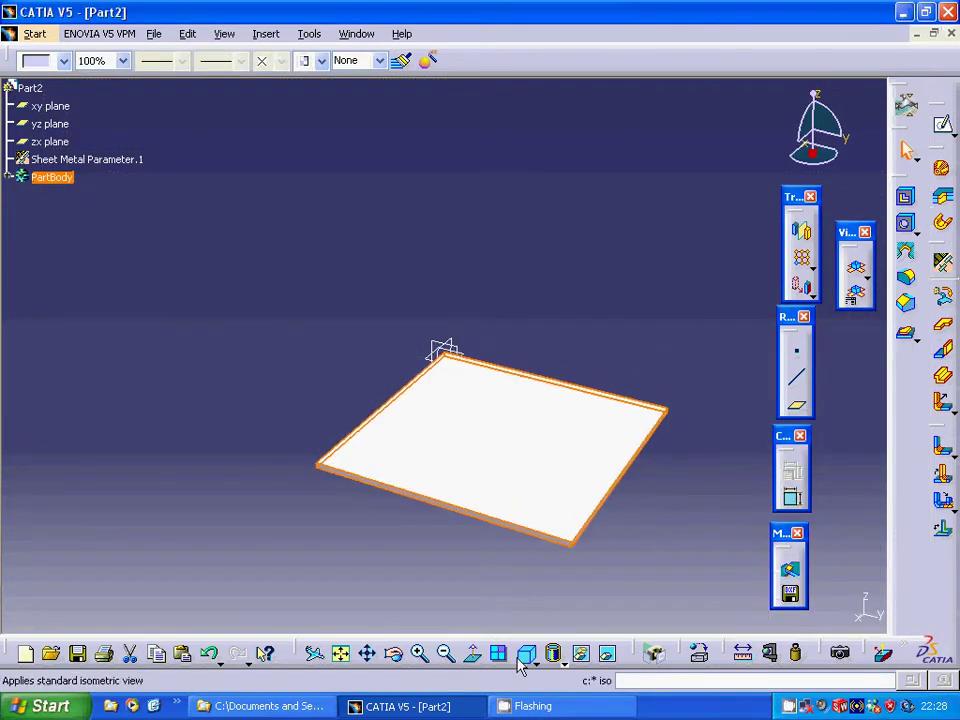
click(617, 574)
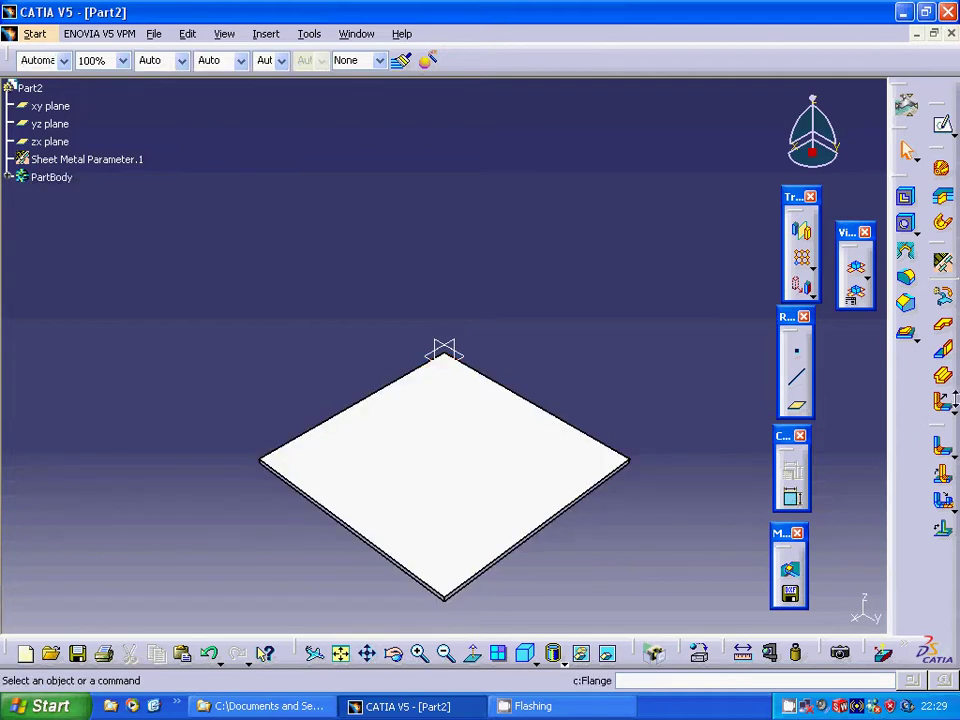
- Add an upward flange on the lower-left edge with 60deg angle and 100mm length
click(553, 653)
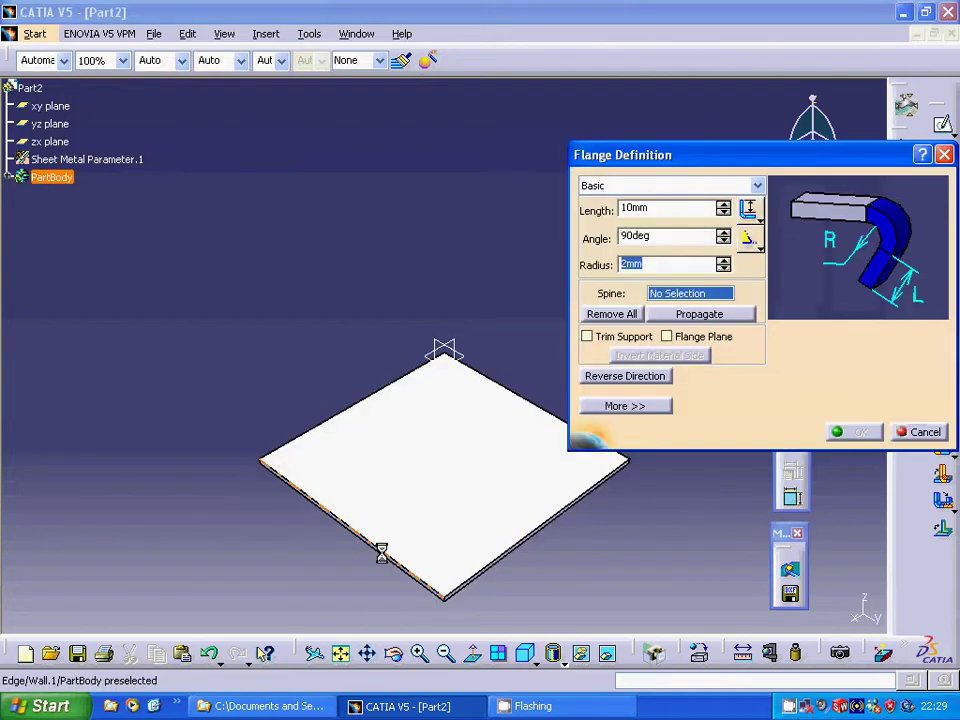
click(394, 560)
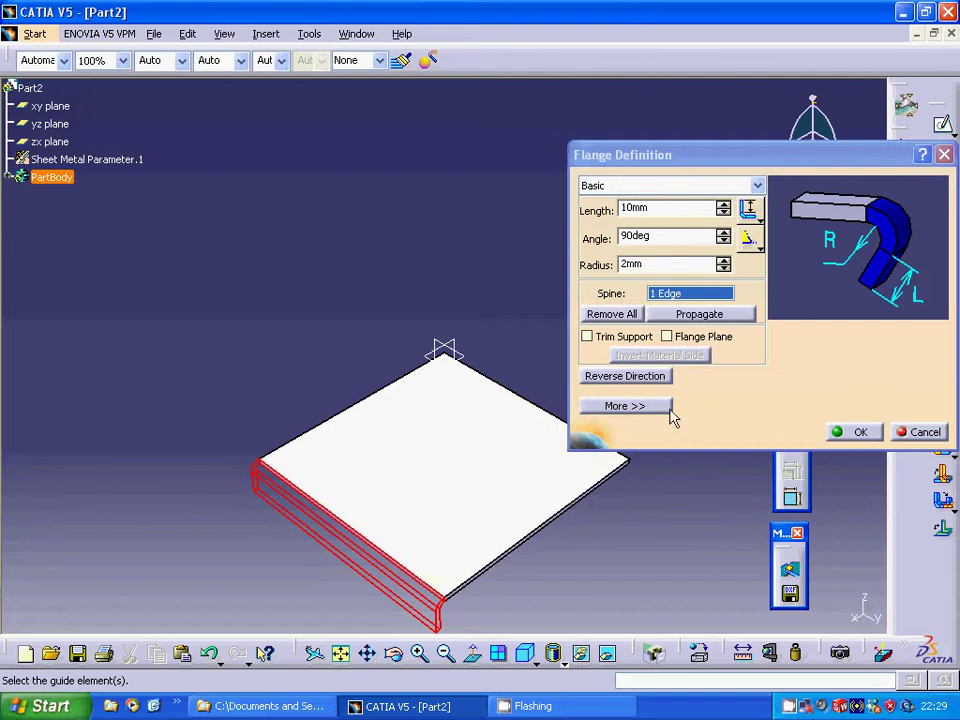
click(643, 381)
click(643, 388)
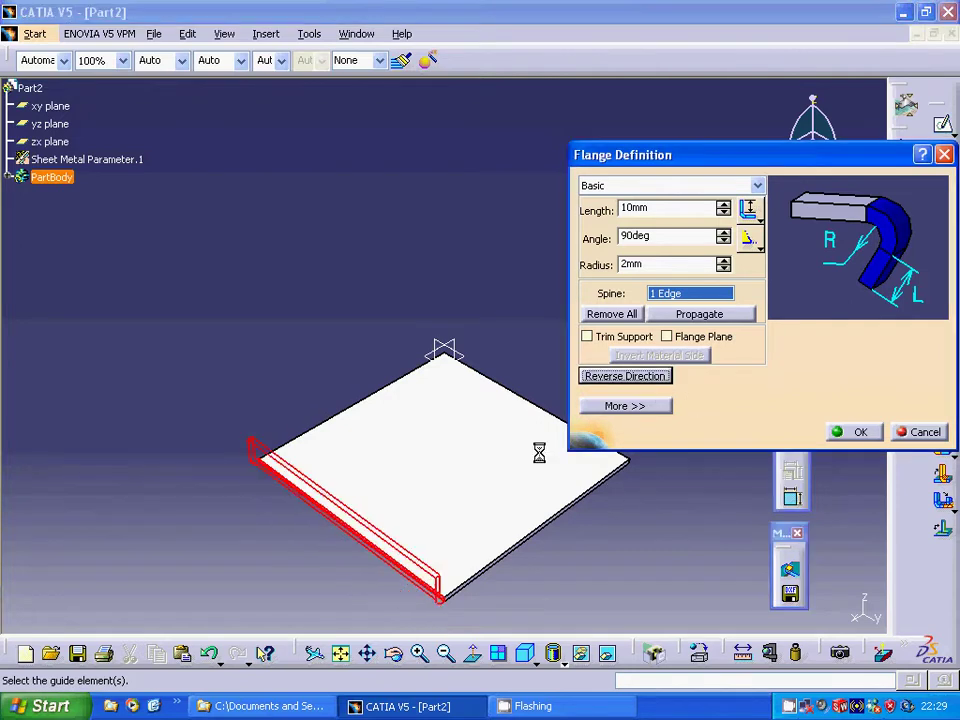
drag(656, 237, 601, 236)
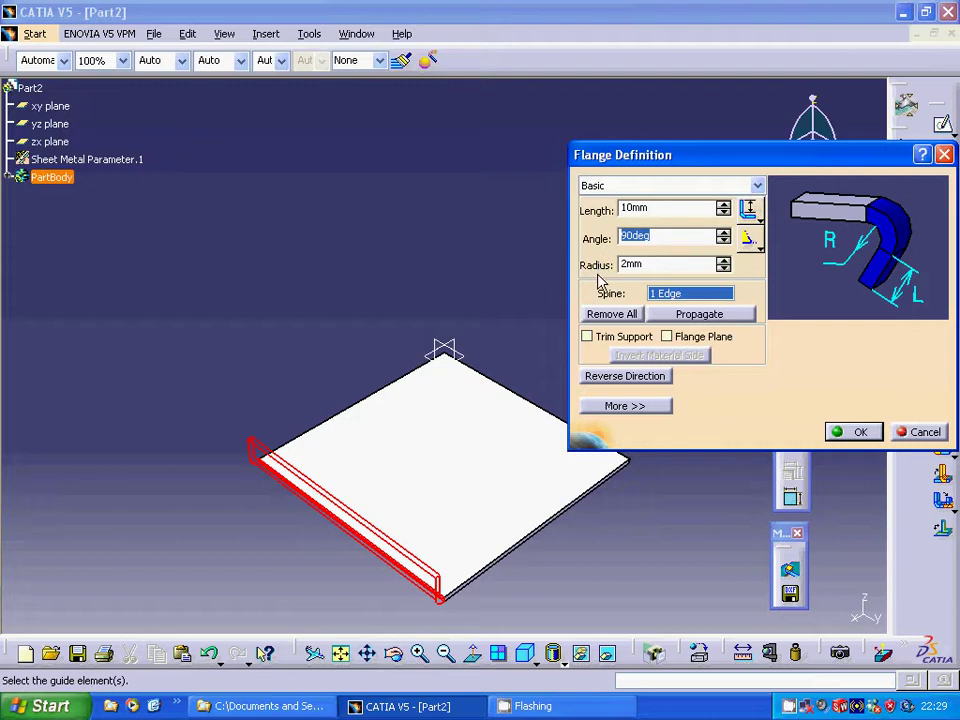
text(60)
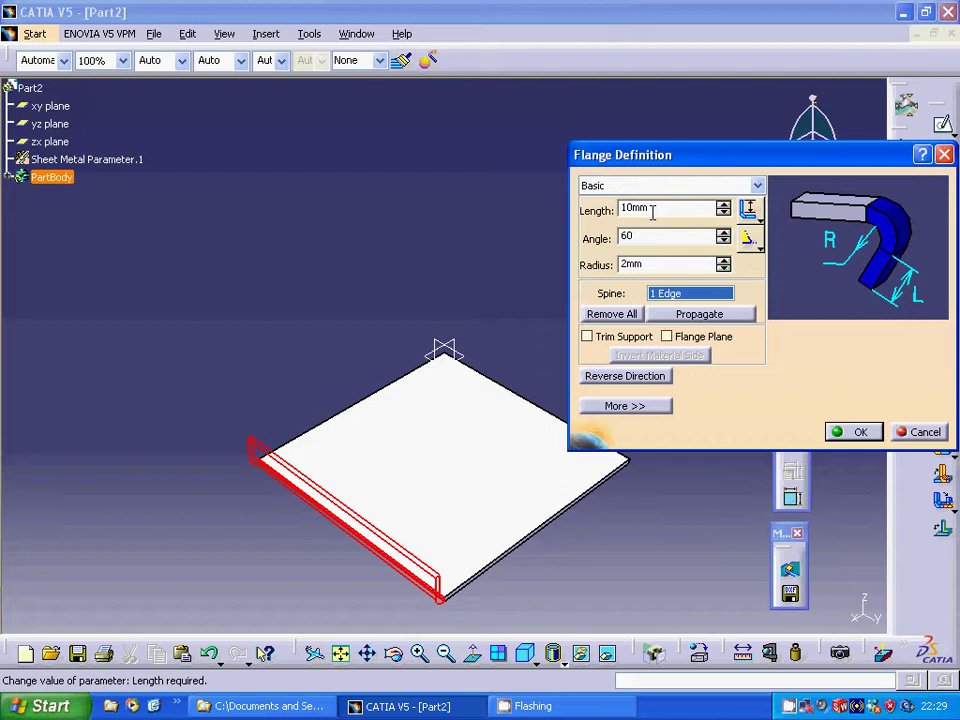
drag(652, 210, 588, 207)
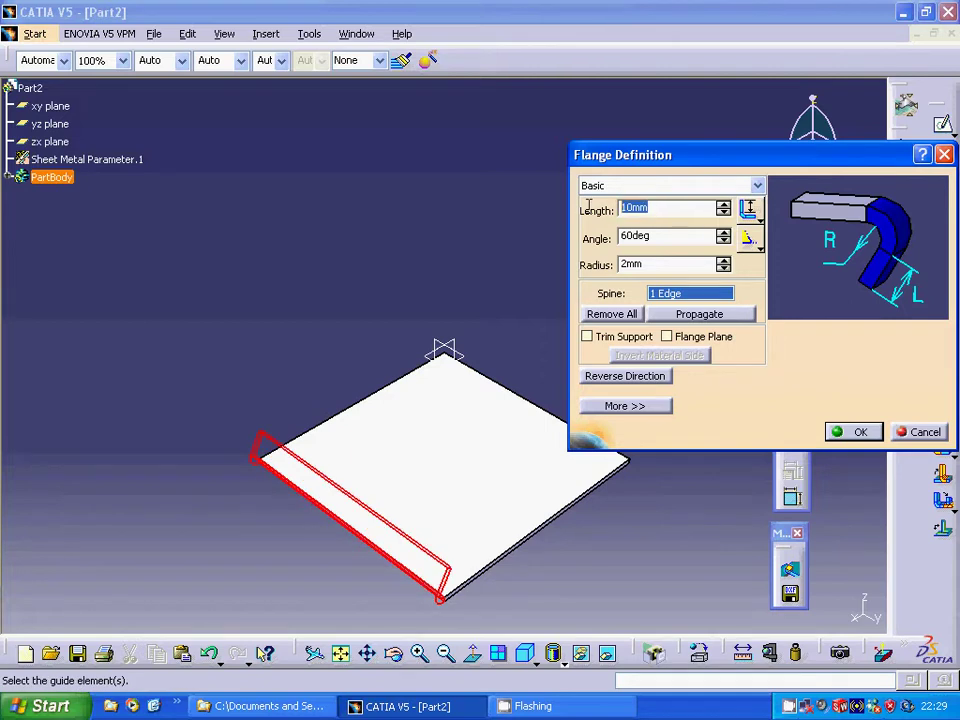
text(100)
key(Return)
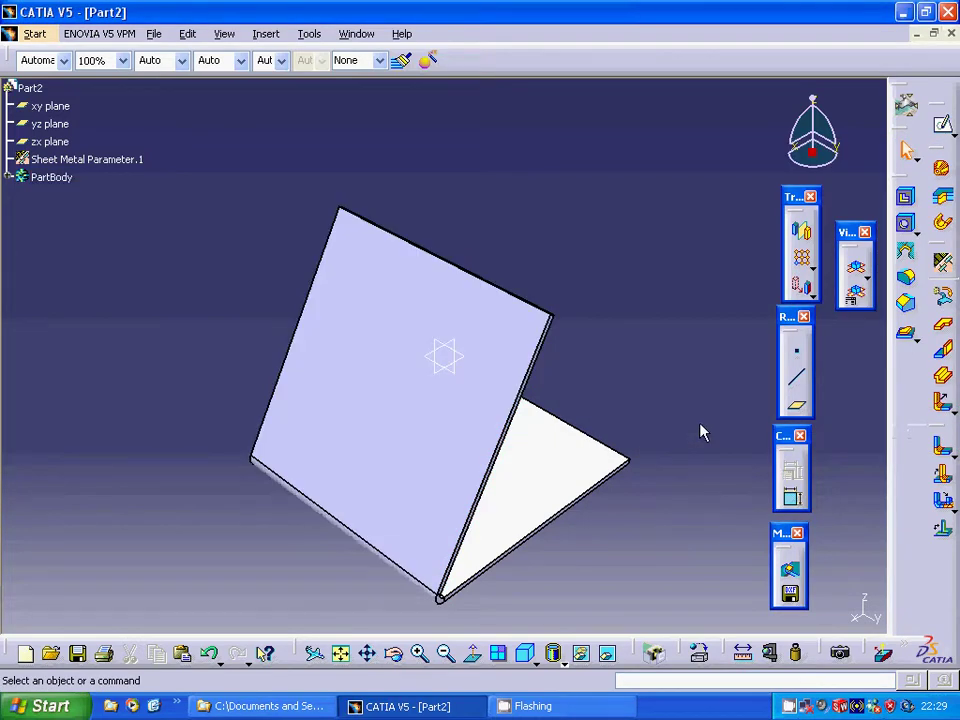
- Open a sketch on the flange wall and draw the connected diagonal, vertical and horizontal lines
click(557, 461)
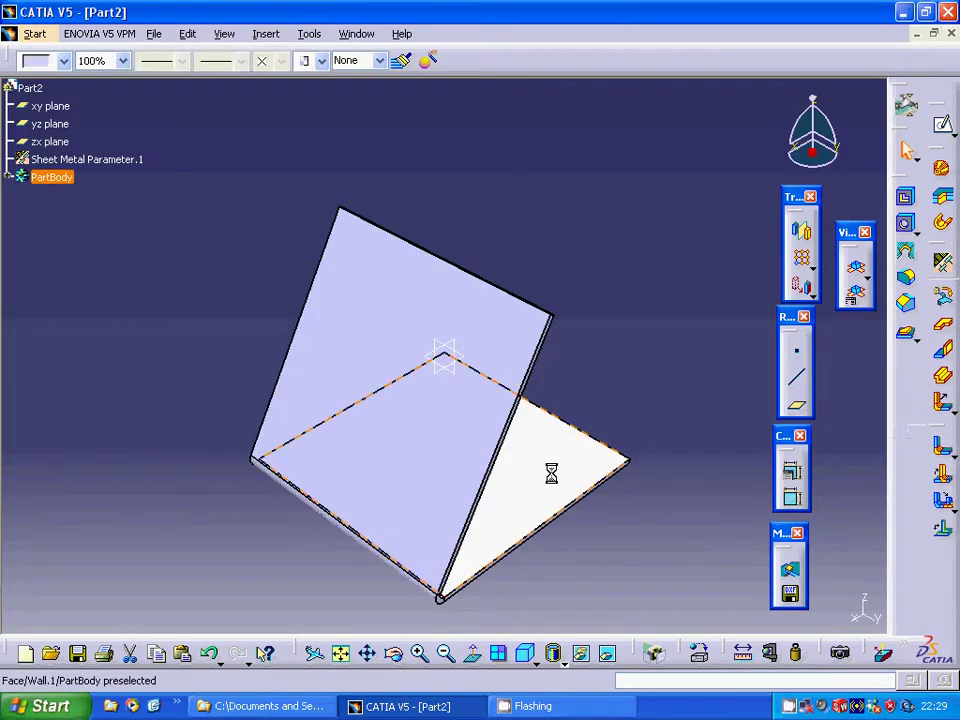
click(941, 172)
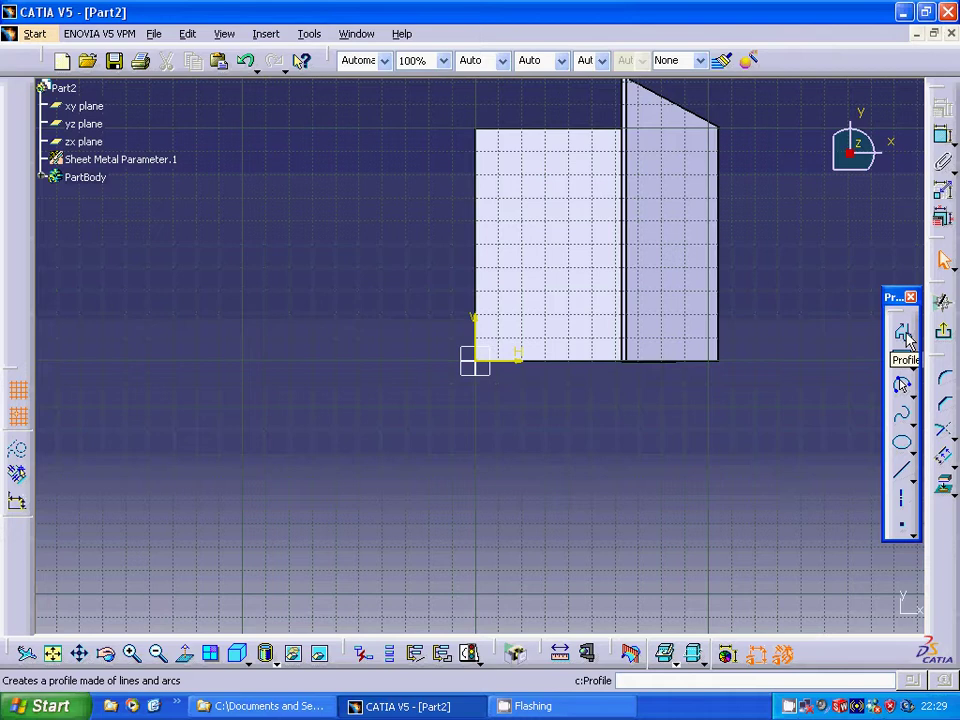
click(903, 335)
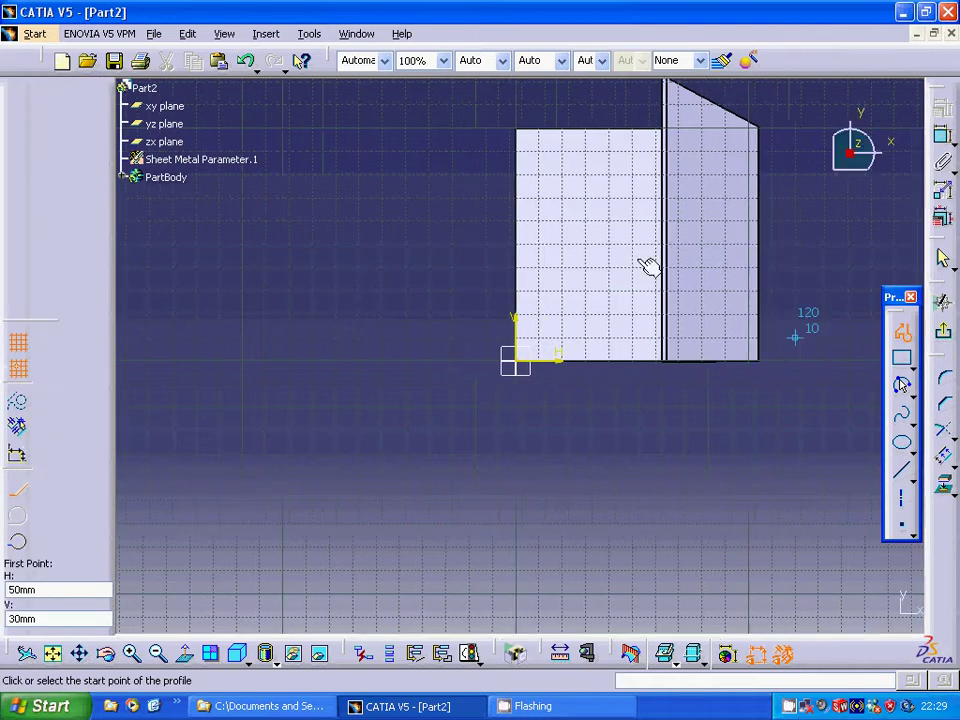
click(698, 180)
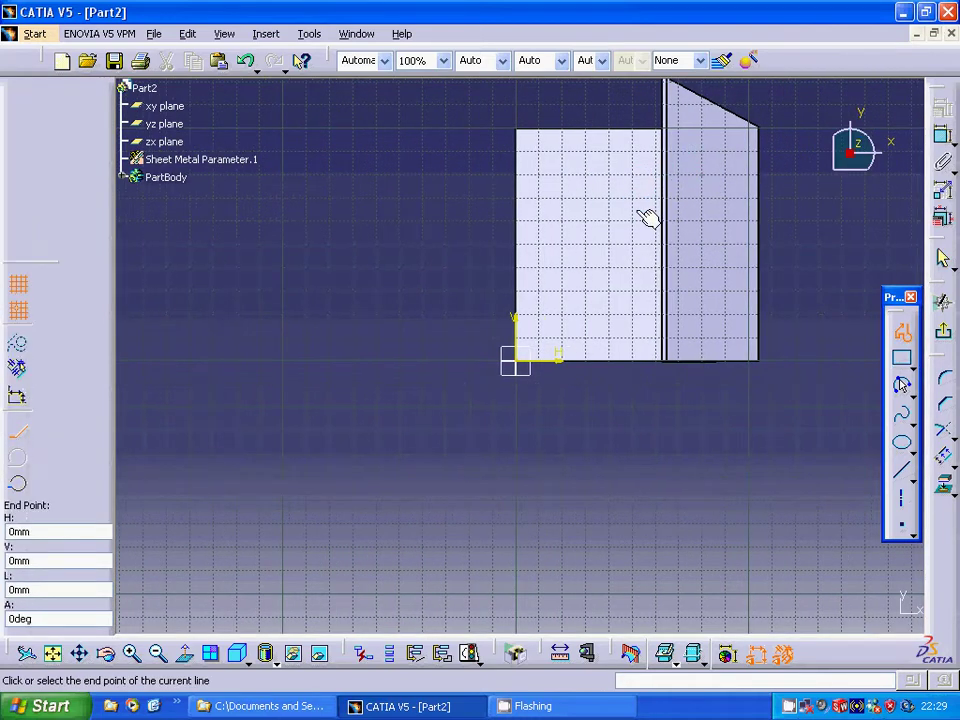
click(562, 245)
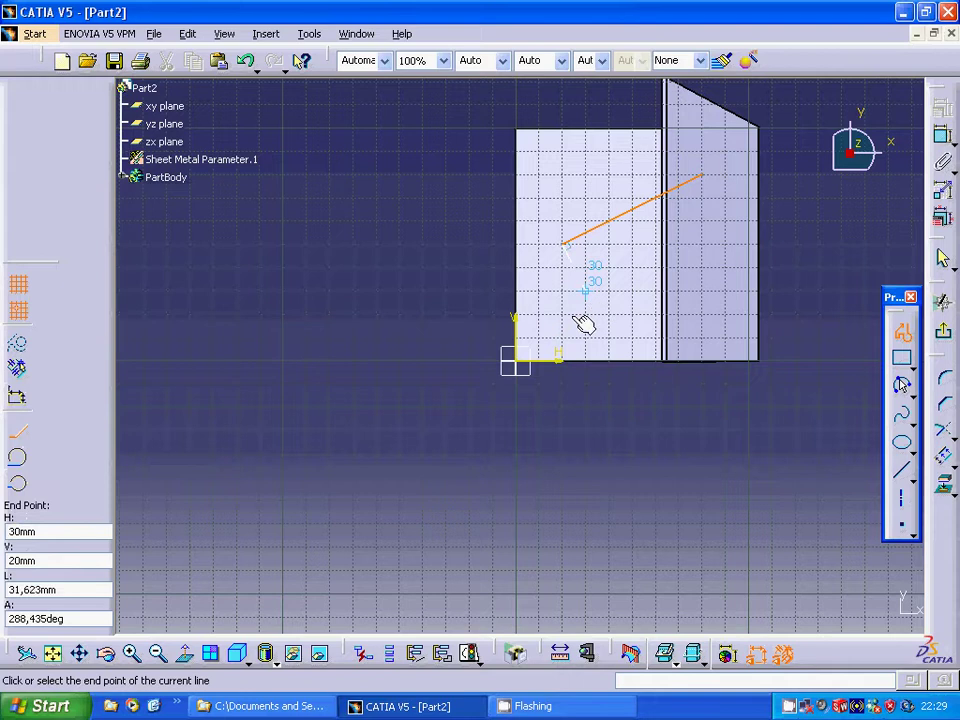
click(563, 317)
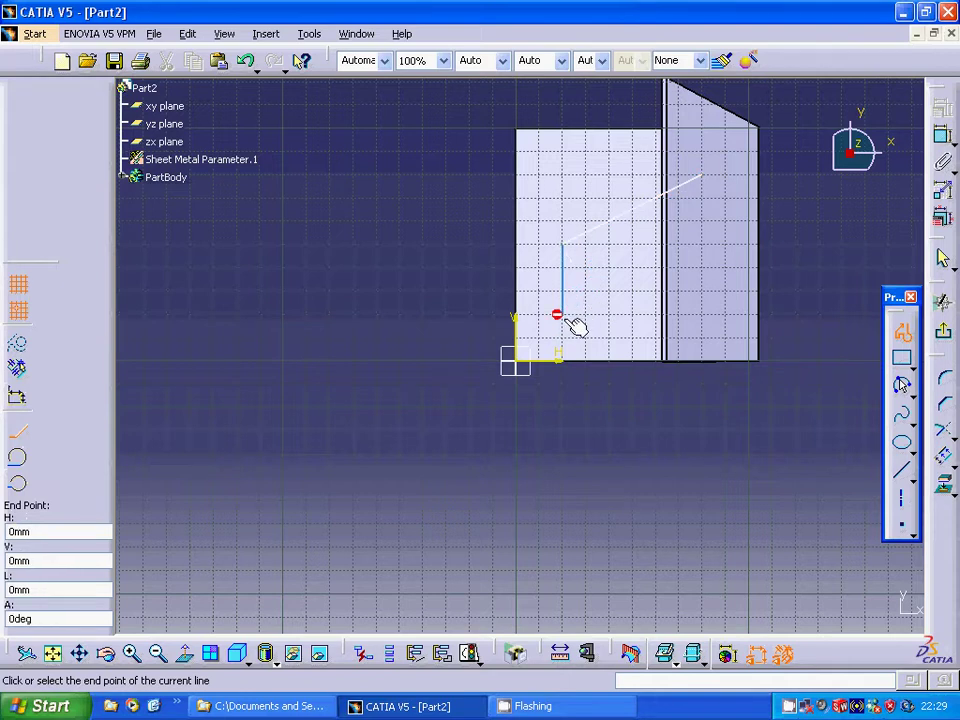
click(658, 316)
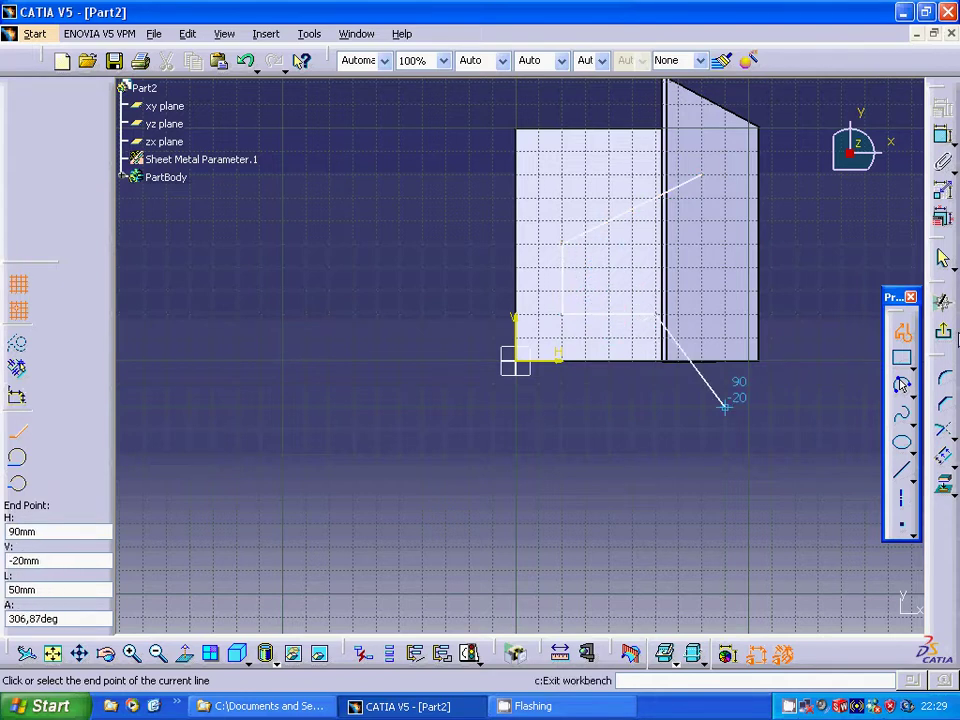
- Fillet the diagonal–vertical and vertical–horizontal corners of the profile, then exit the sketch
click(900, 330)
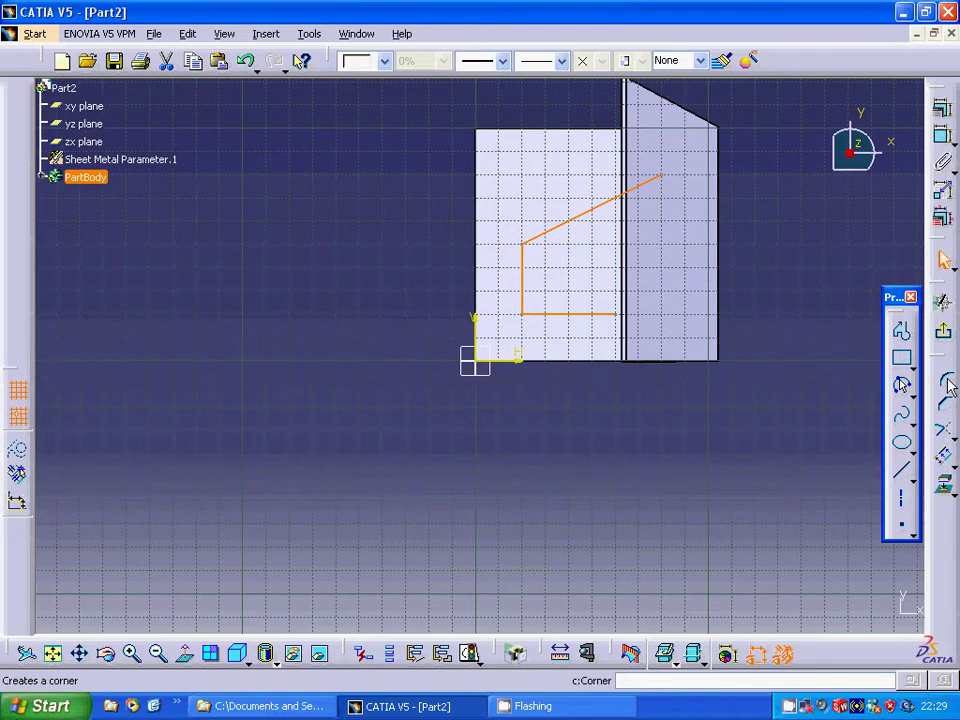
click(944, 378)
click(548, 236)
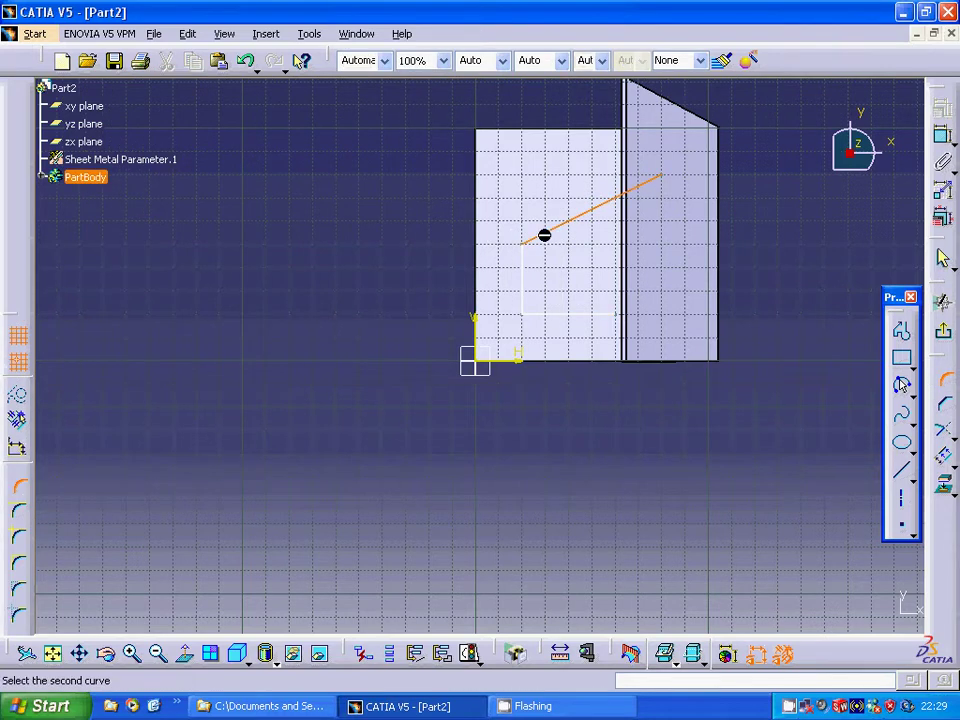
click(527, 265)
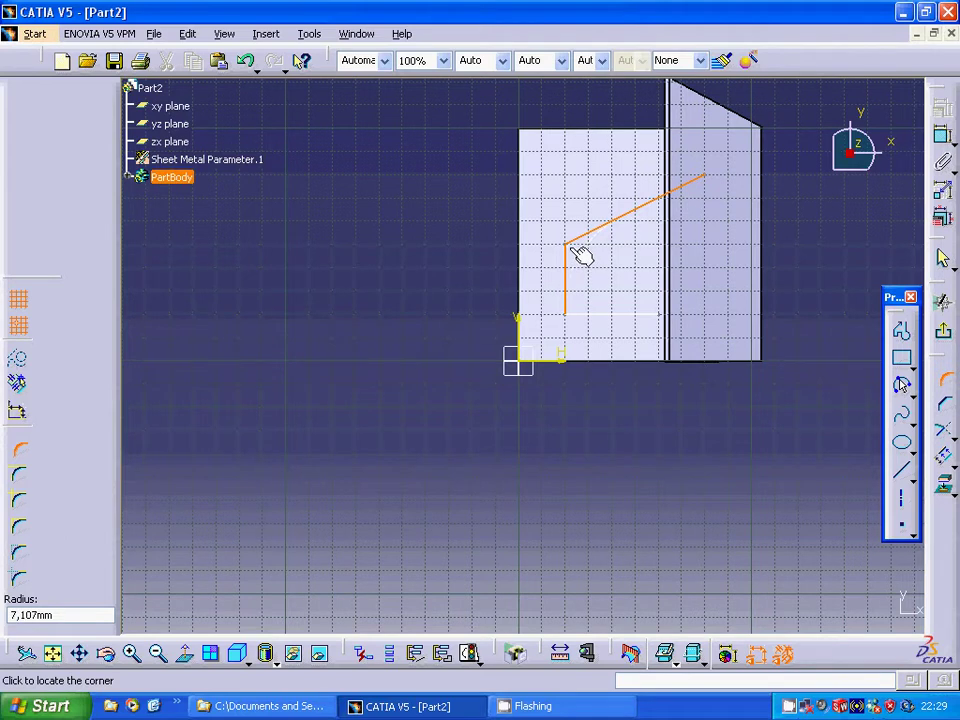
click(579, 254)
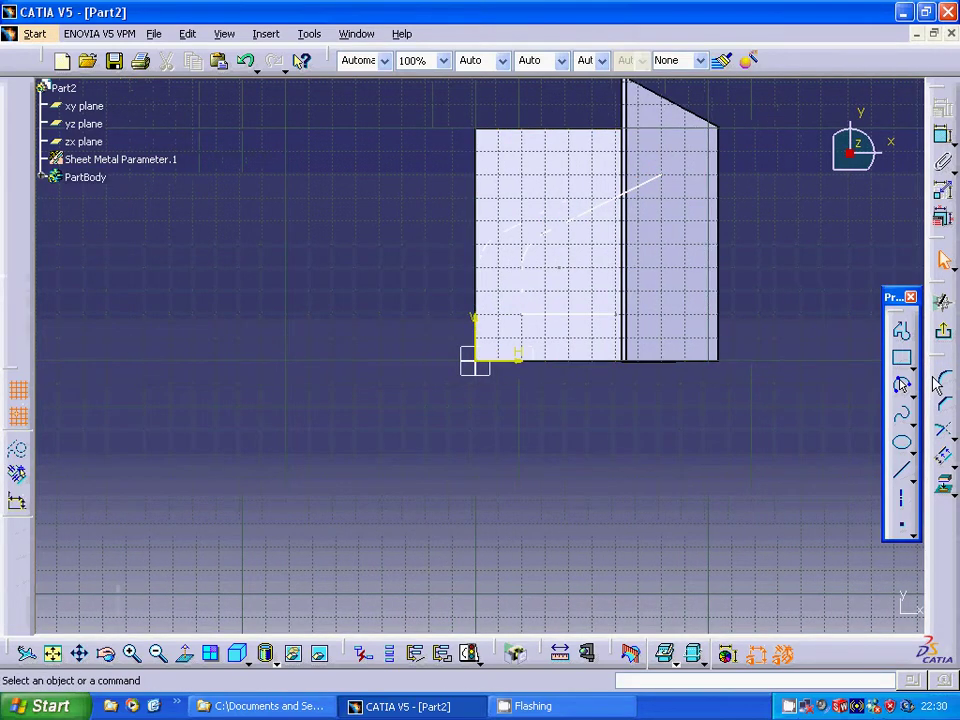
click(521, 300)
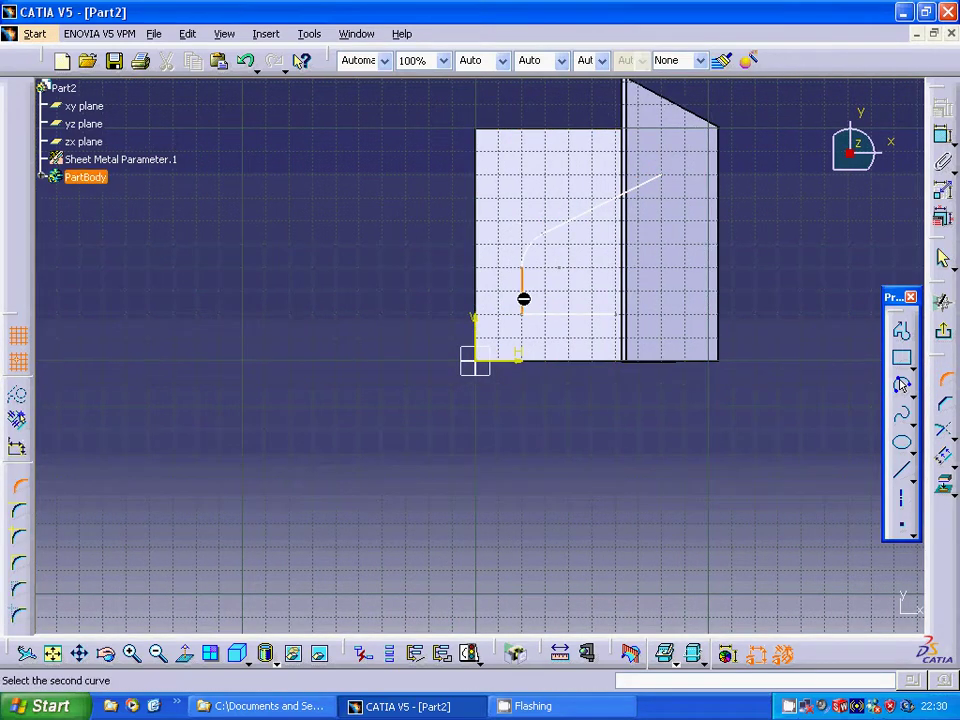
click(553, 316)
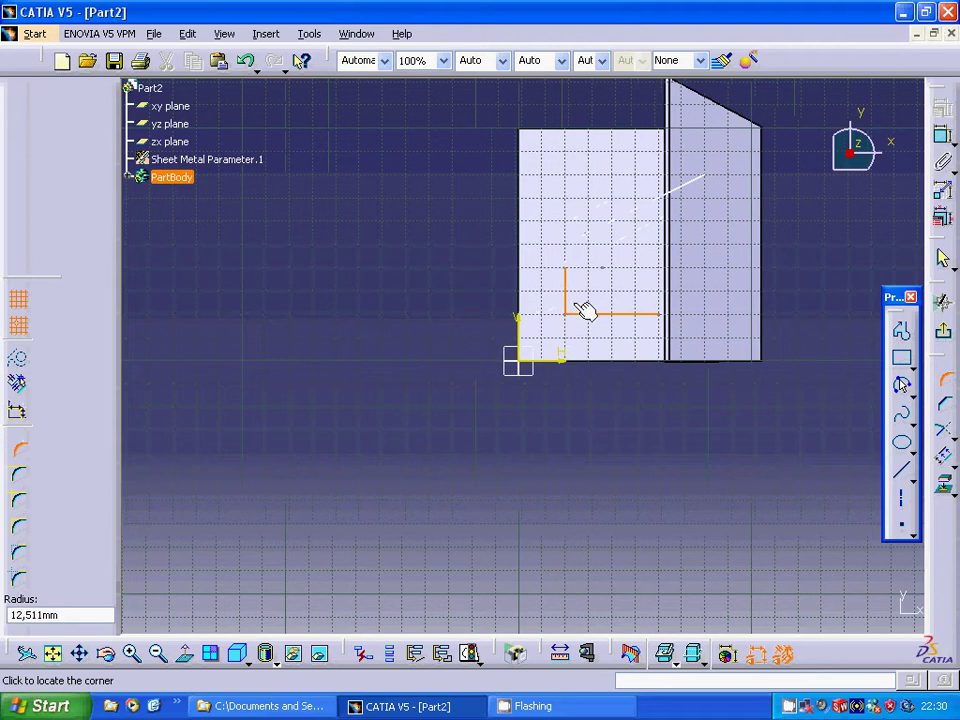
click(581, 306)
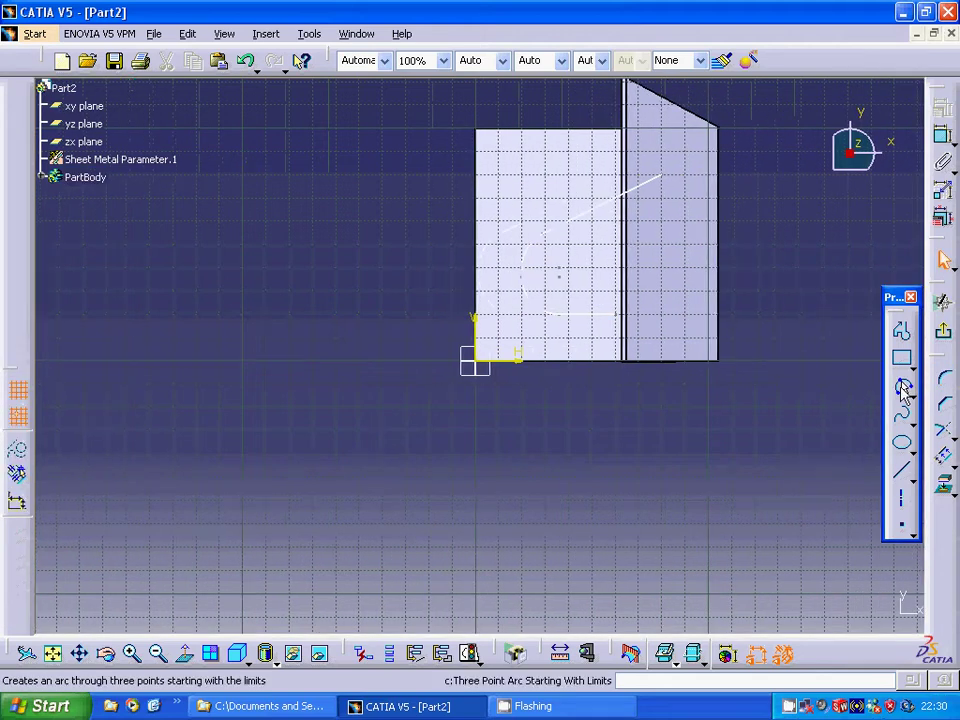
click(944, 333)
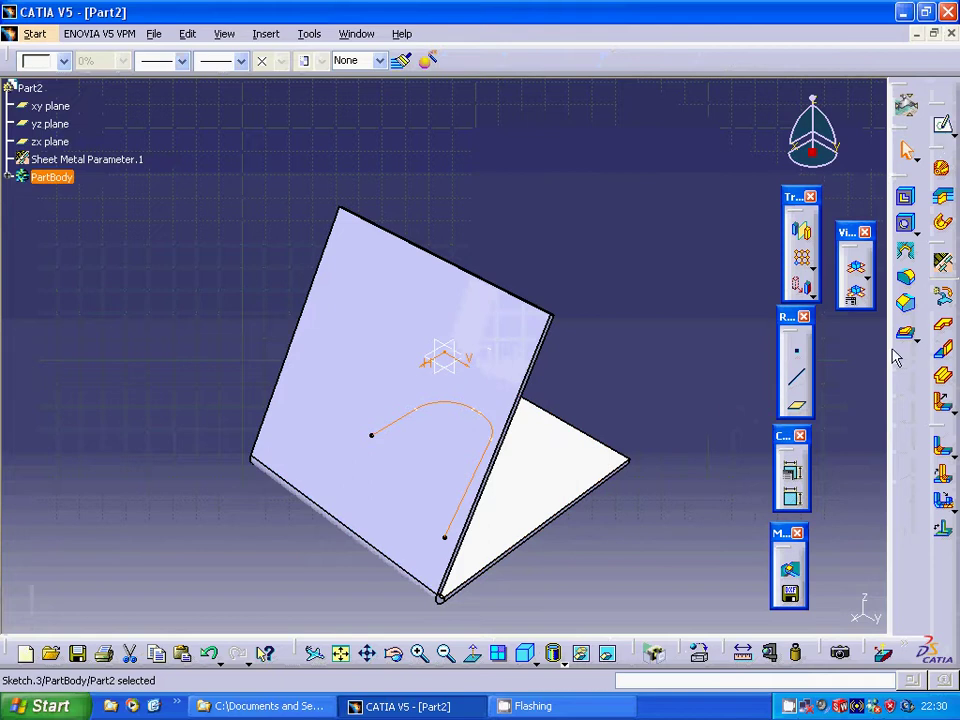
- Start a Bead from the Surface Stamp flyout with Sketch.3 as its profile
click(915, 339)
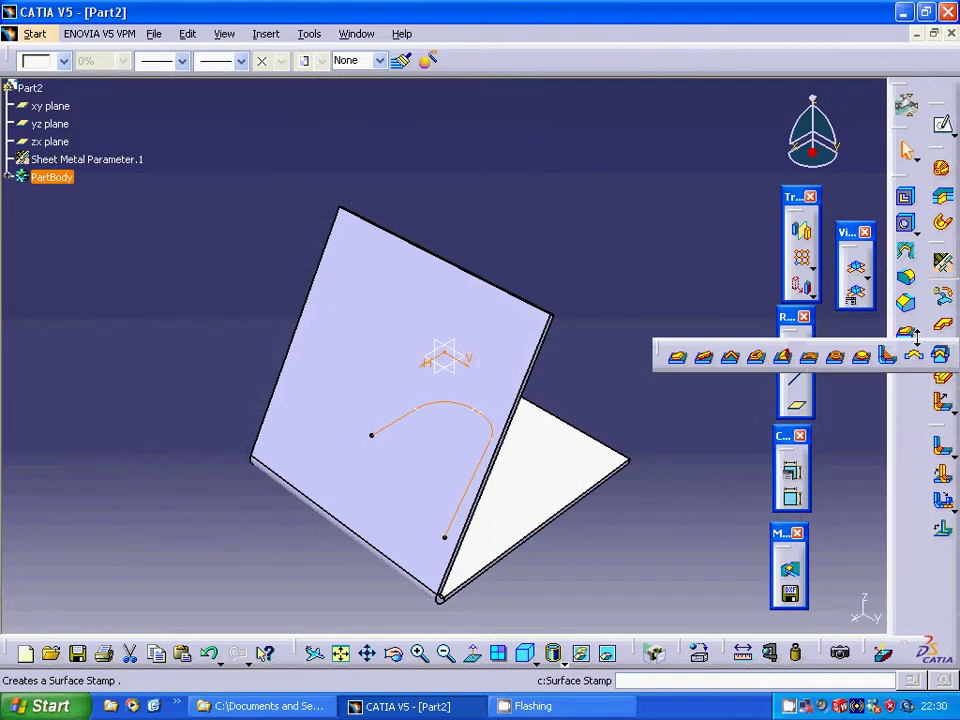
click(705, 366)
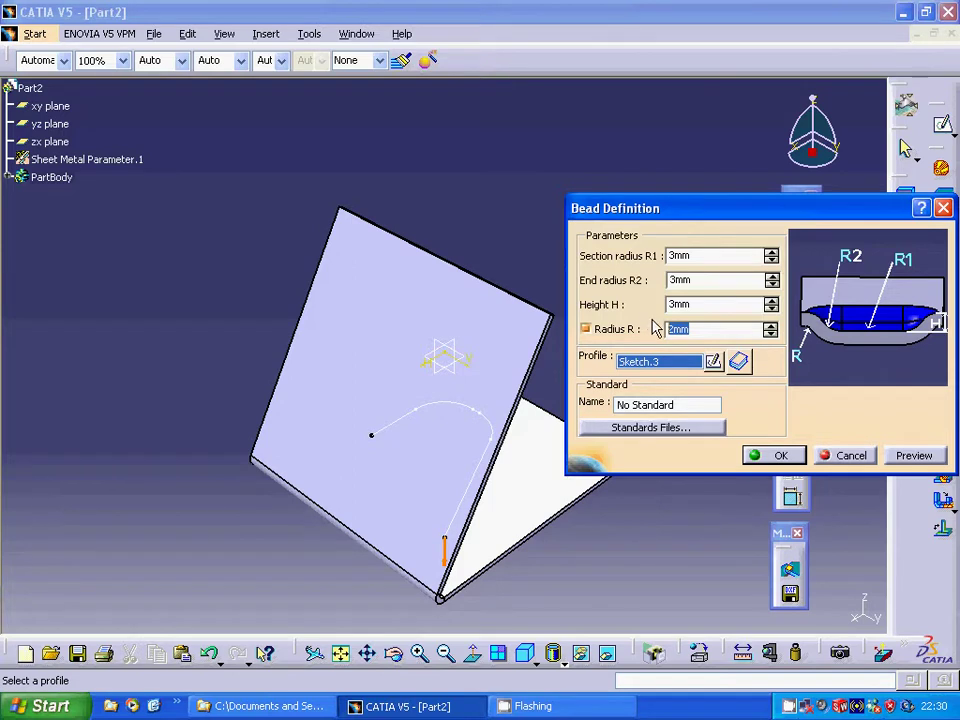
- Set the bead's radius R to 1mm, preview it, and create Bead.1
text(1)
click(917, 458)
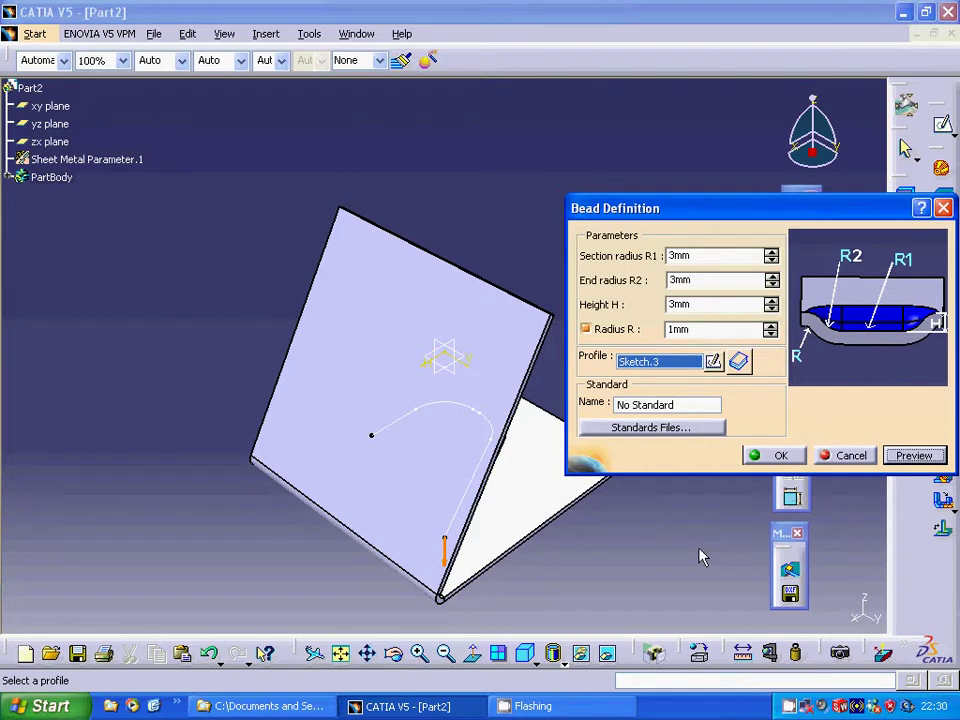
middle_drag(650, 562, 459, 570)
click(790, 455)
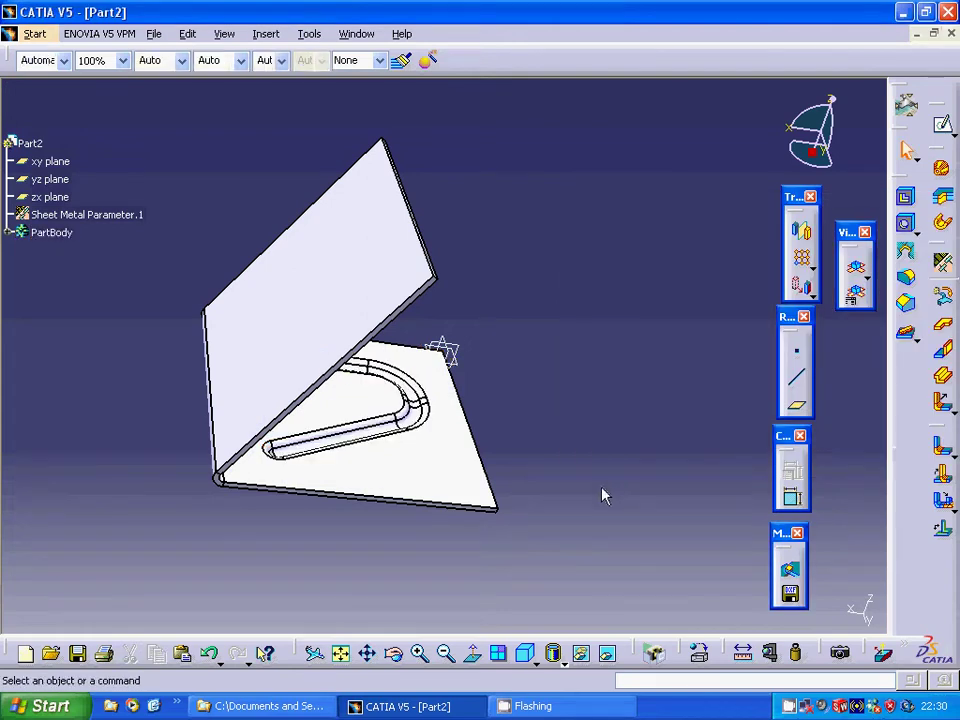
- Start an unfold with the upright Flange.1 face as the reference face
click(943, 504)
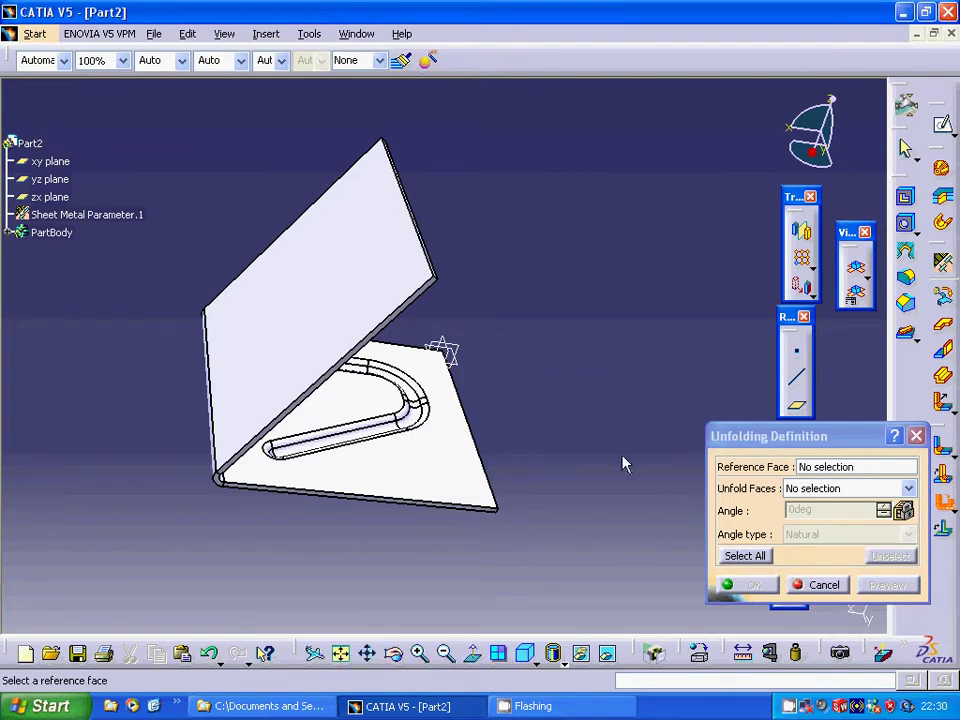
middle_drag(624, 463, 400, 341)
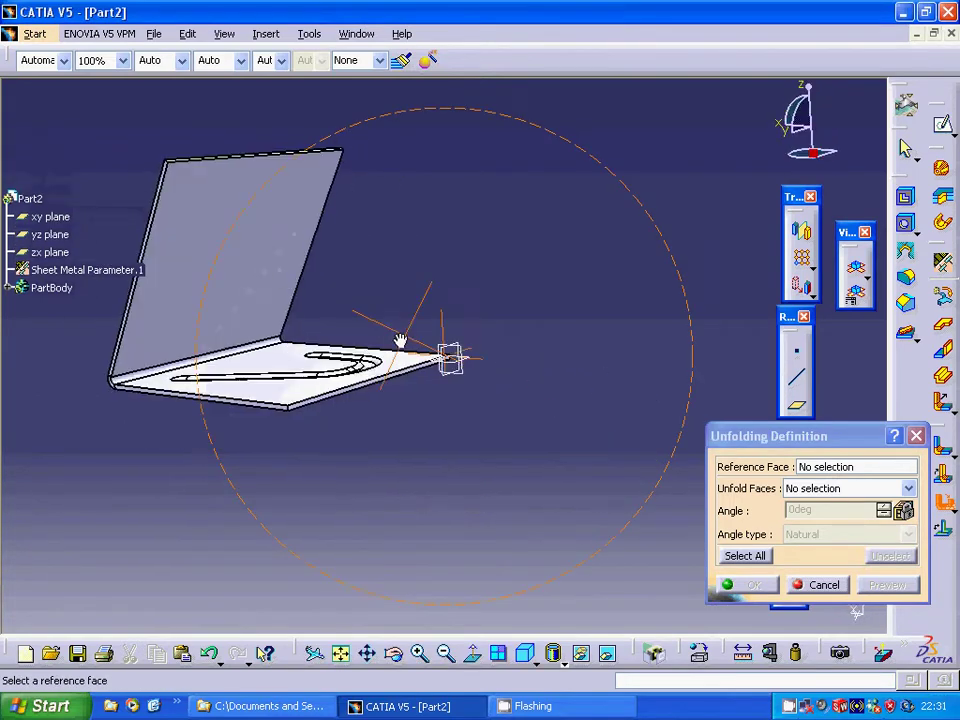
click(336, 270)
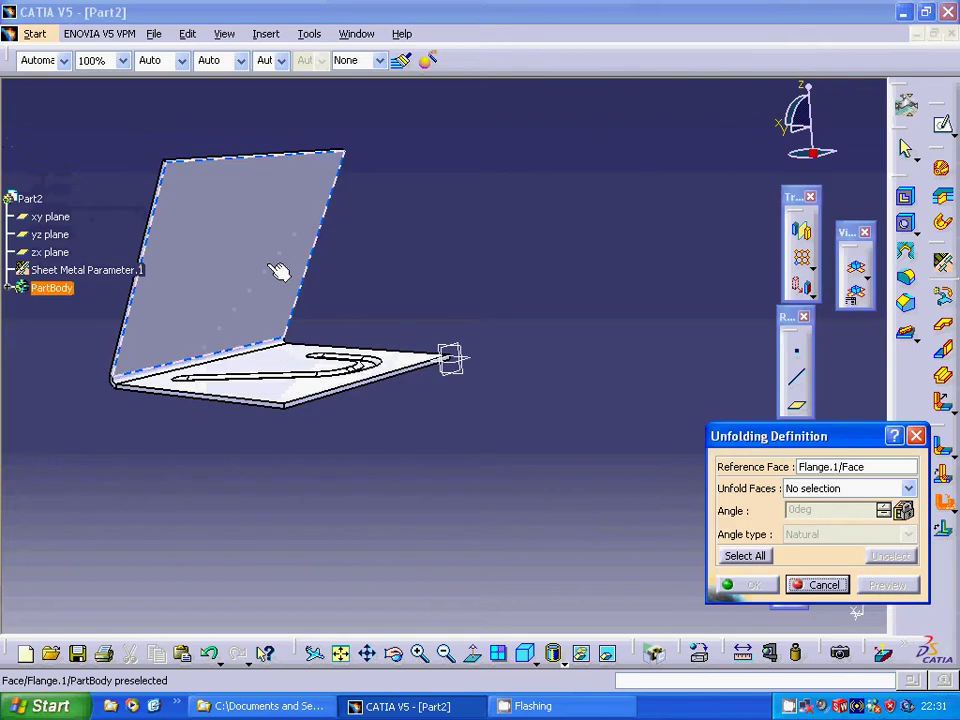
click(849, 496)
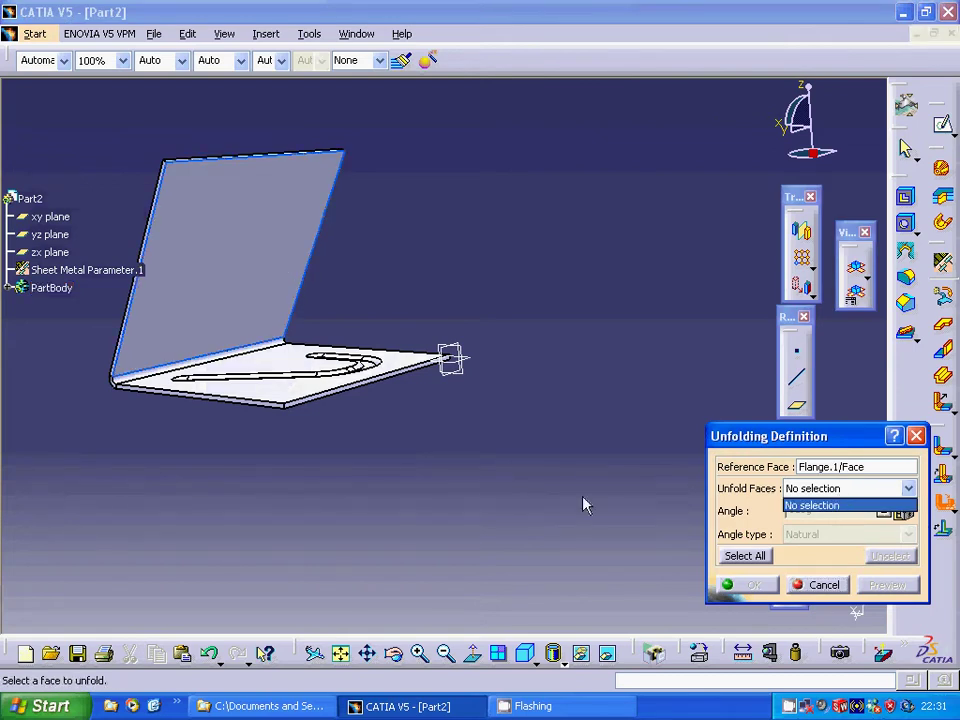
click(847, 505)
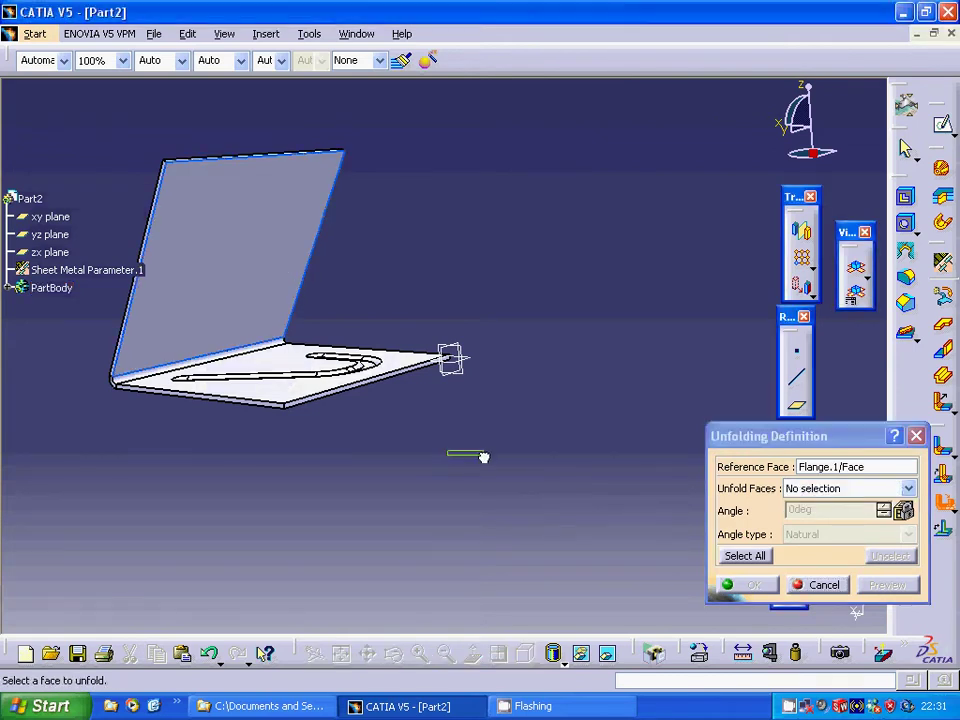
- Pick the bottom flange face as the face to unfold and confirm the unfold
middle_drag(388, 448, 572, 452)
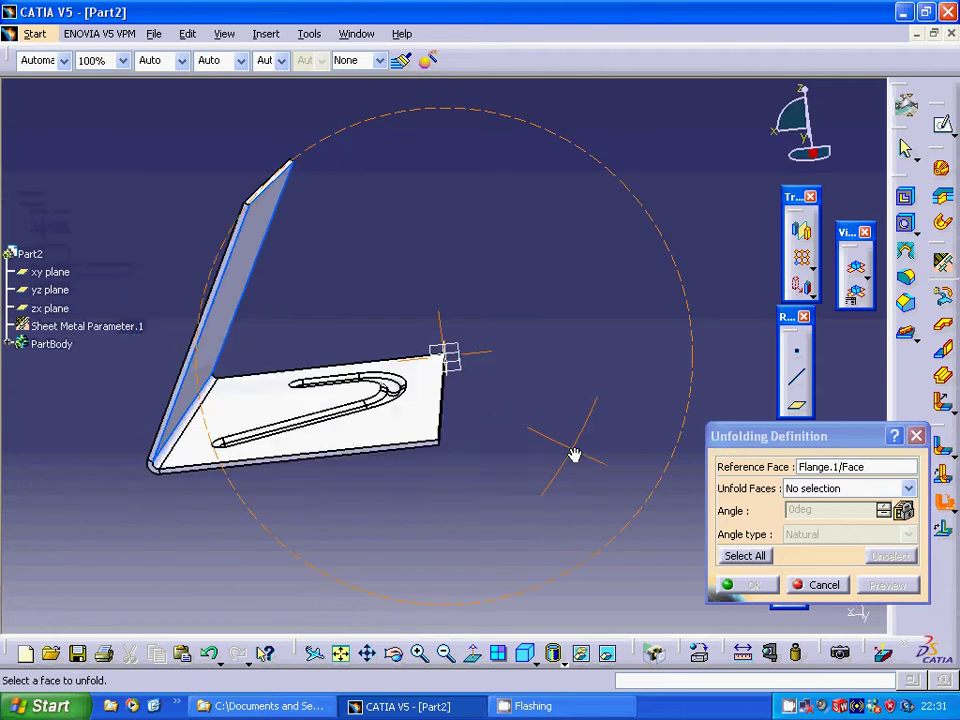
mouse_move(253, 510)
middle_down()
mouse_move(251, 501)
mouse_move(259, 510)
mouse_move(528, 450)
mouse_move(596, 461)
mouse_move(572, 468)
middle_up()
middle_drag(446, 404, 605, 357)
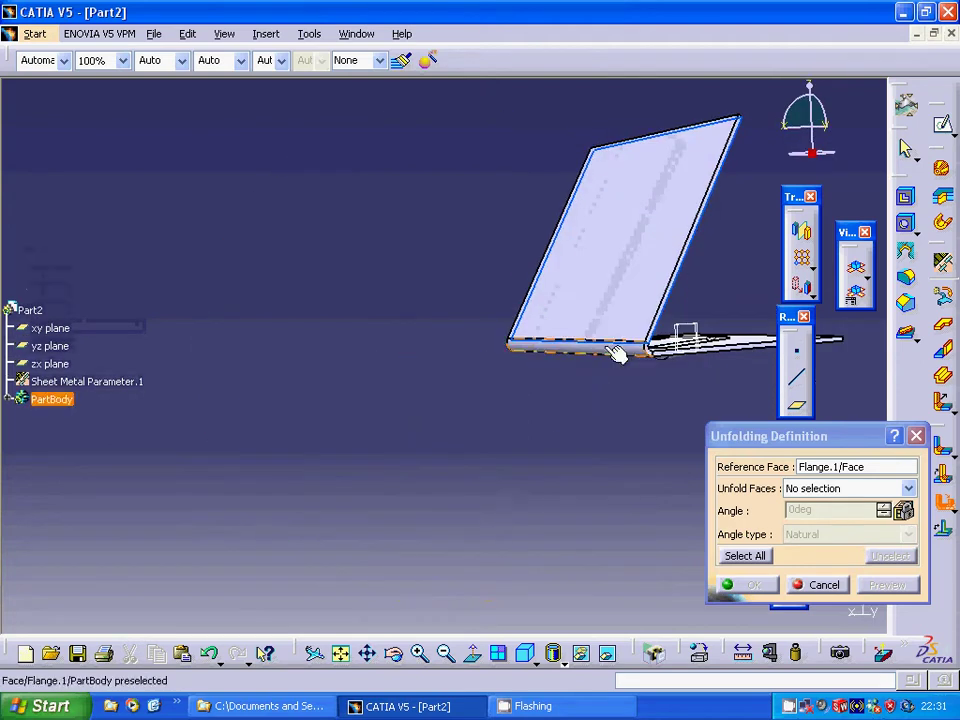
click(615, 346)
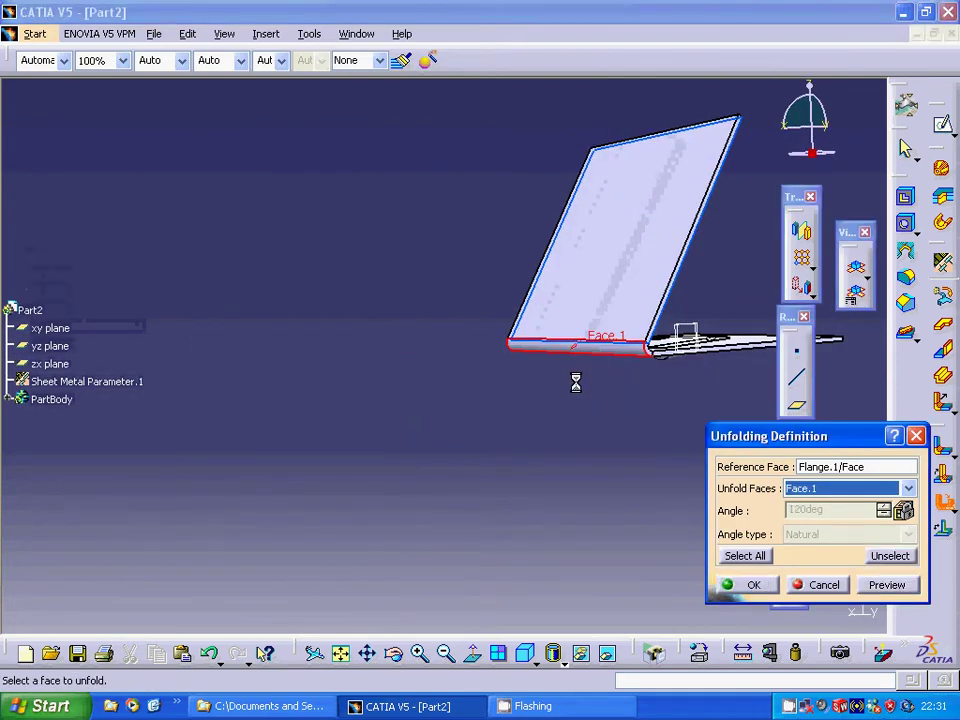
click(826, 467)
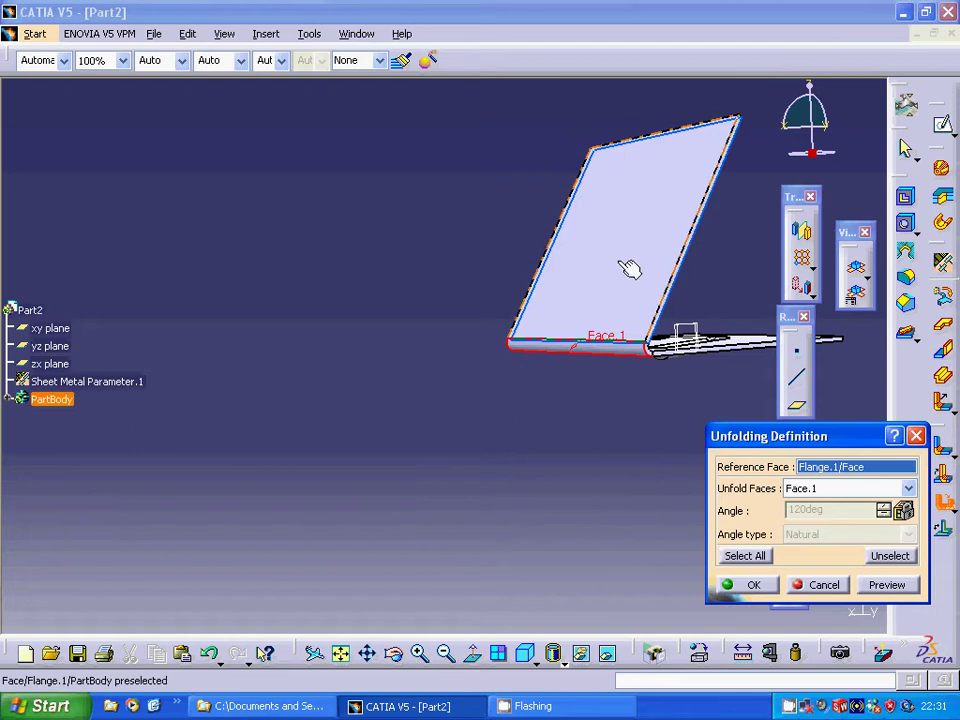
click(590, 362)
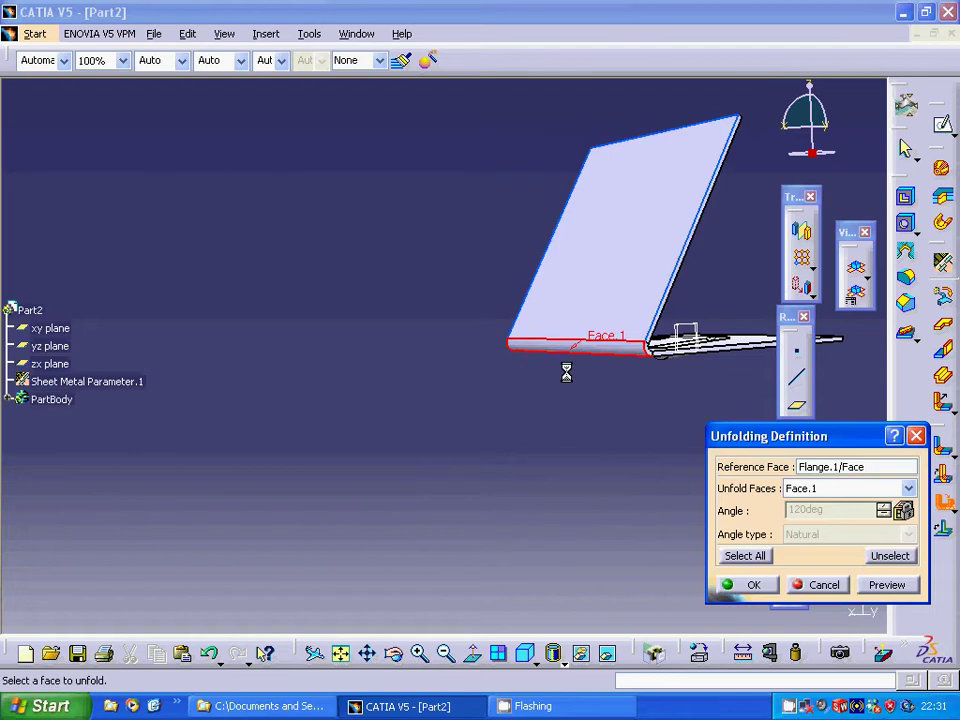
click(752, 586)
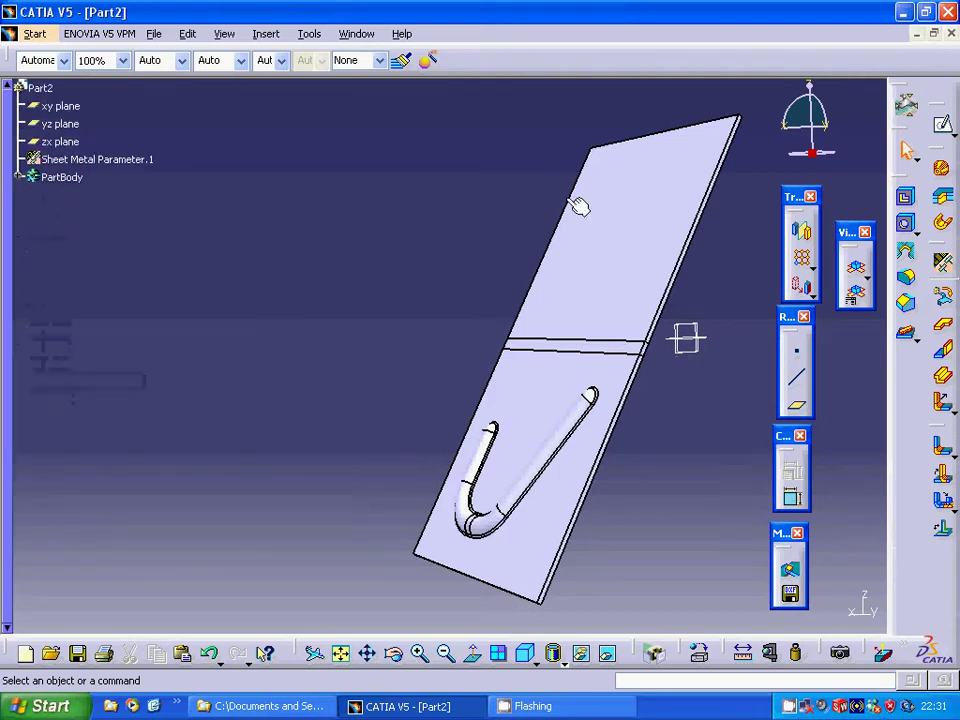
- Place a single point in a new sketch on the flat plate's upper face
click(609, 195)
click(943, 128)
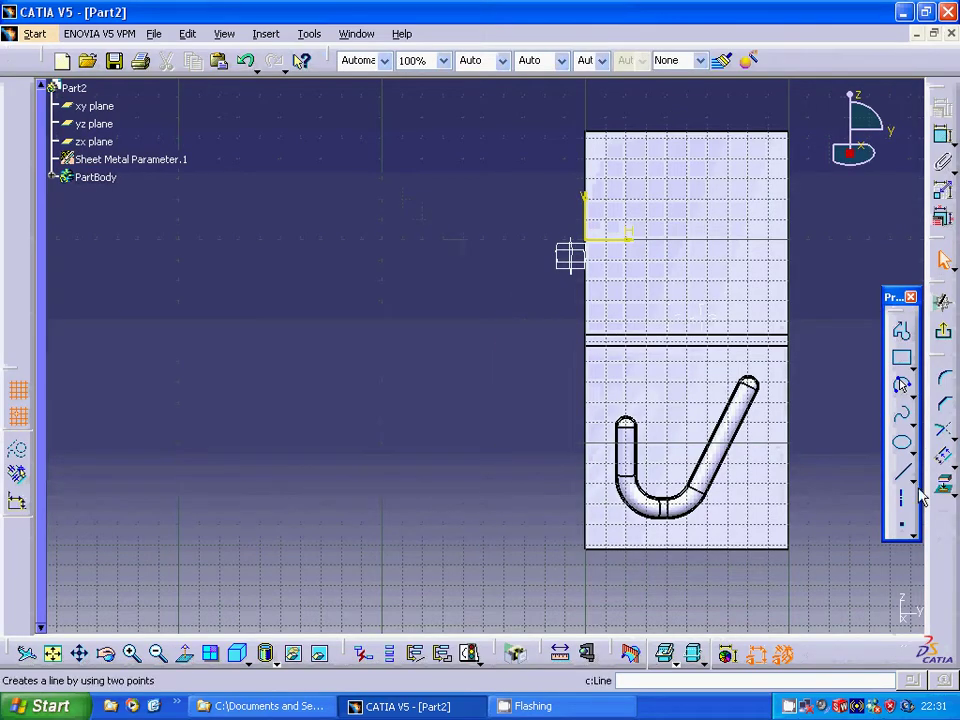
click(909, 530)
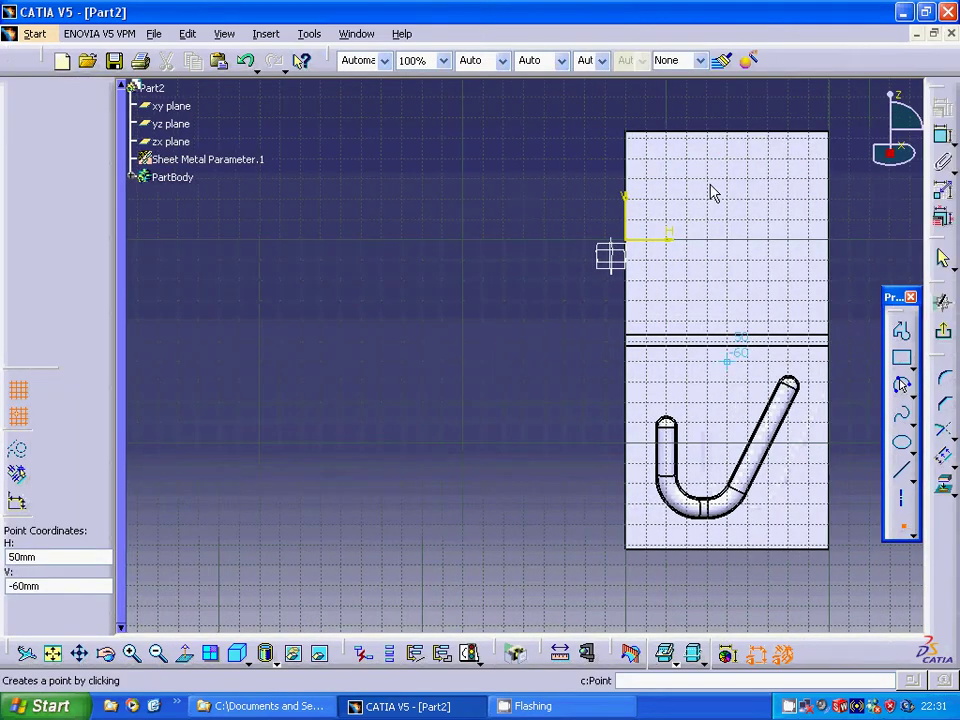
click(672, 158)
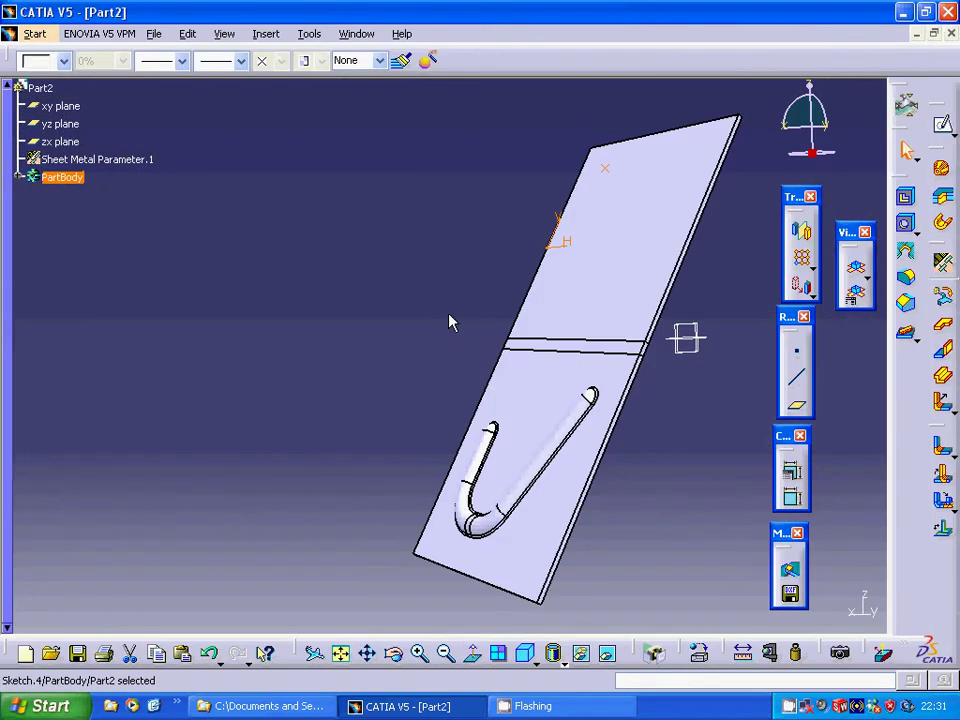
- Place a 4 mm bridge stamp with 80deg angle at Sketch.4's point on the upper flange face
click(606, 170)
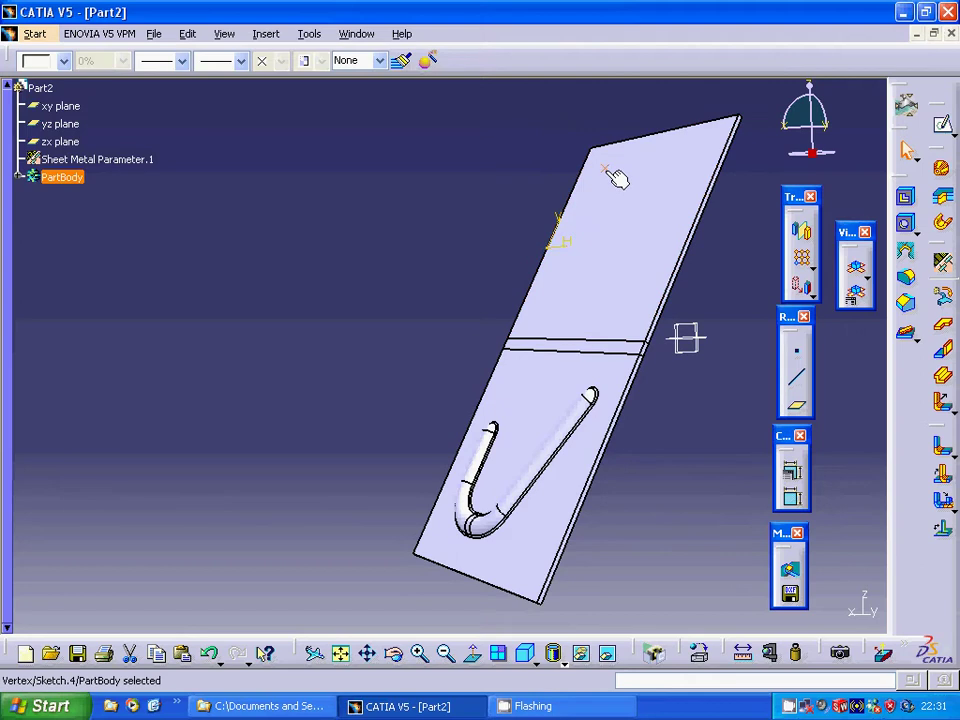
click(606, 170)
click(912, 338)
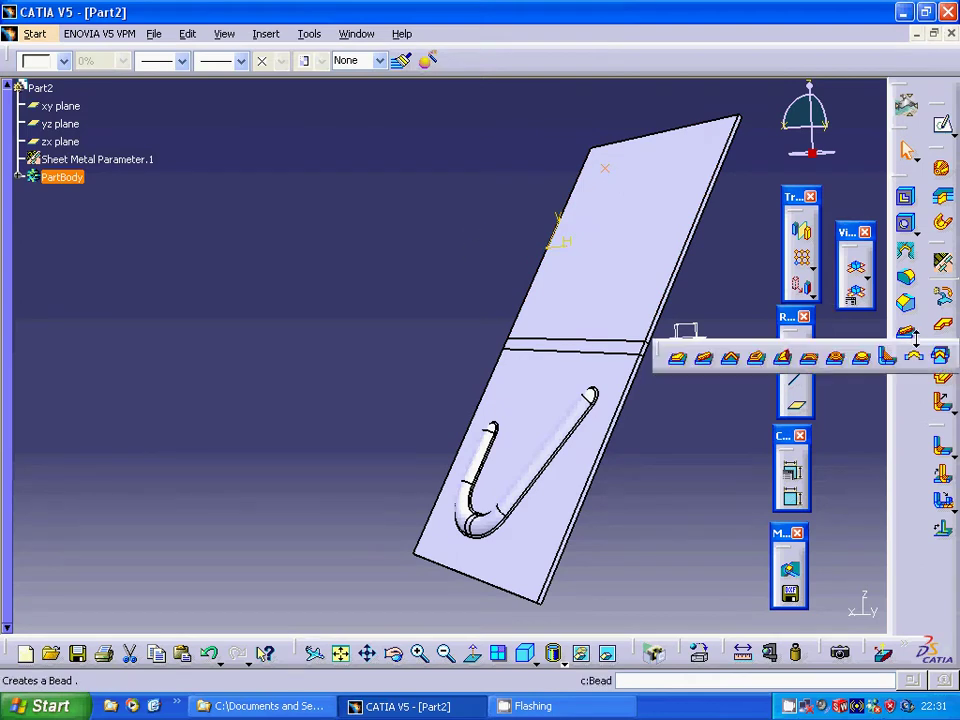
click(810, 362)
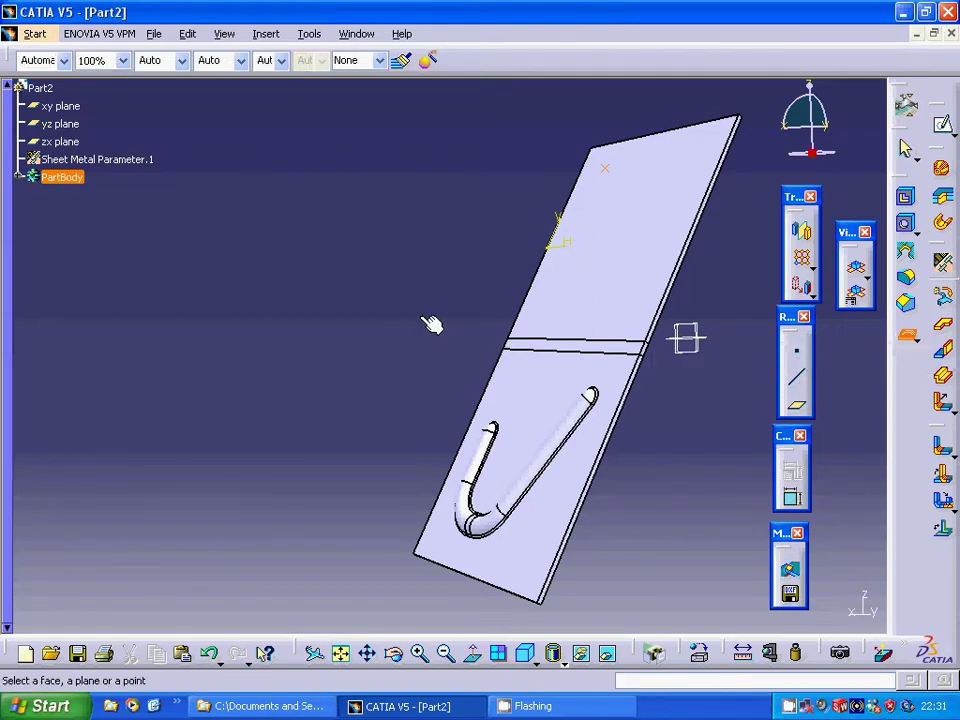
click(604, 294)
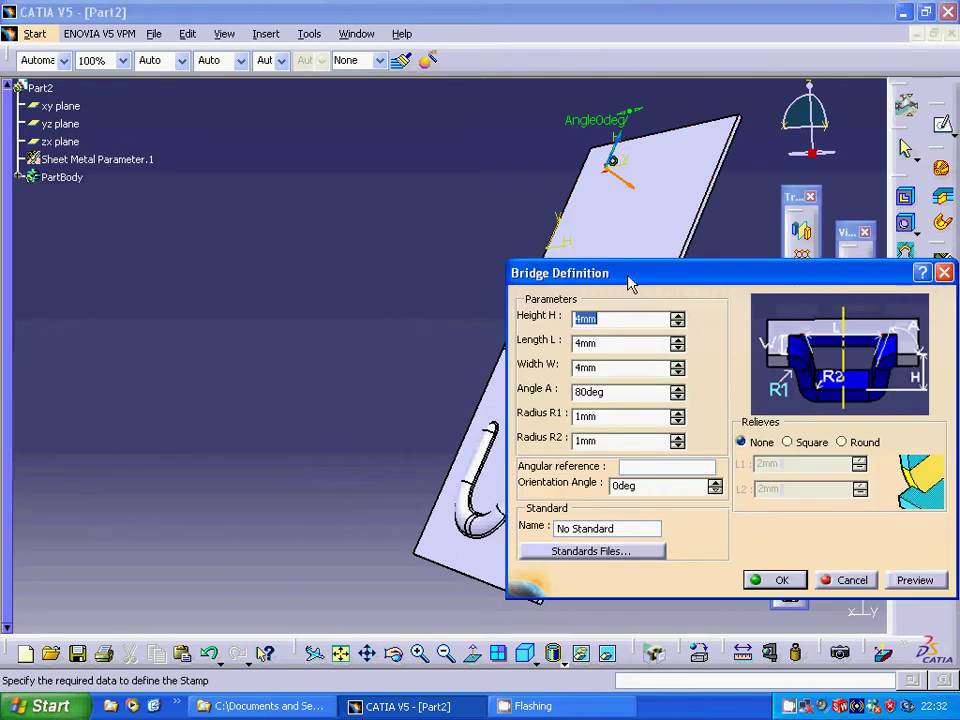
drag(634, 276, 722, 278)
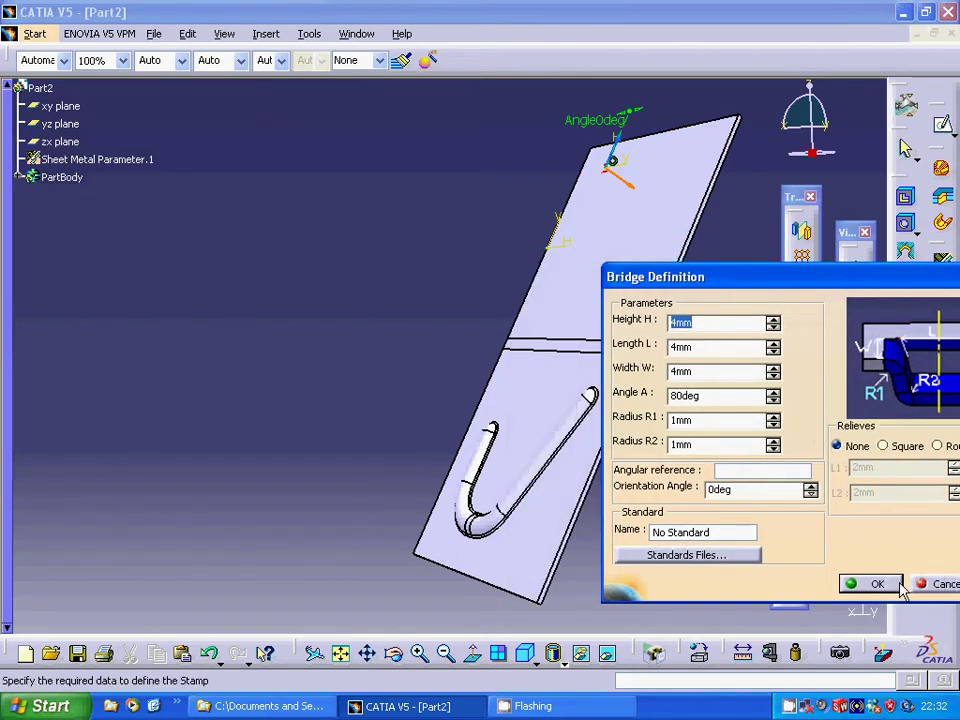
drag(868, 283, 727, 313)
click(866, 607)
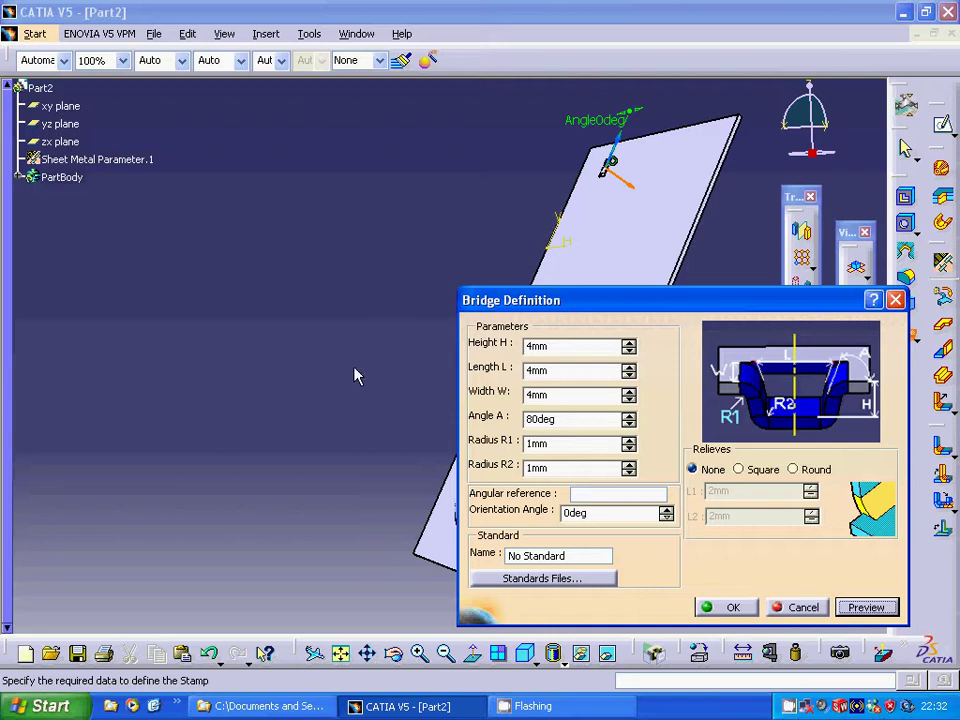
click(735, 607)
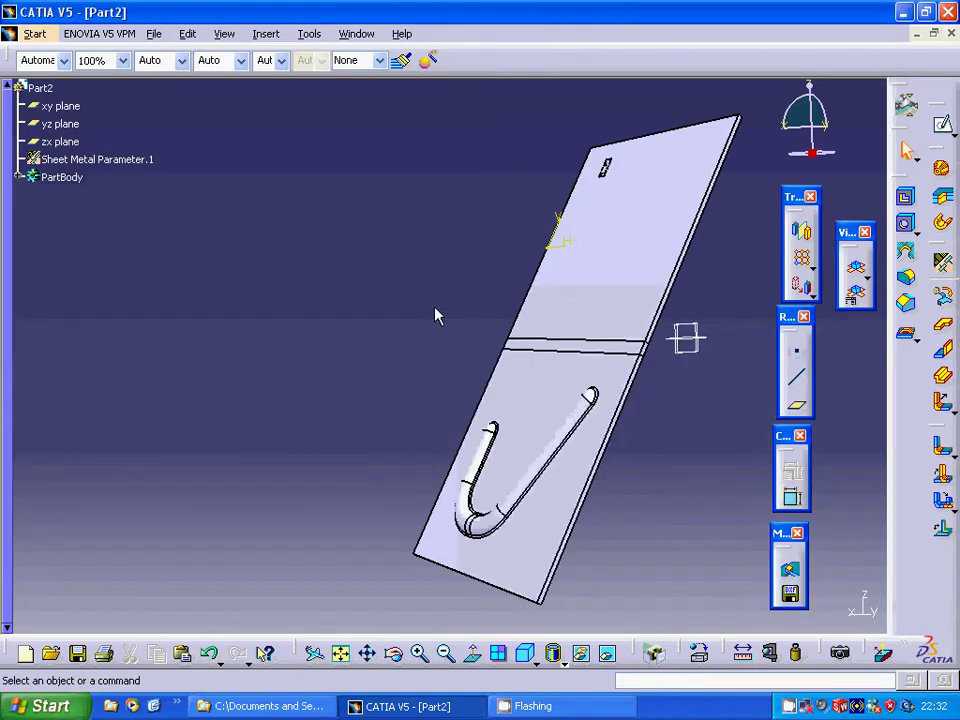
- Edit Bridge.1's definition to reverse its orientation direction, preview, and confirm
middle_drag(356, 306, 276, 424)
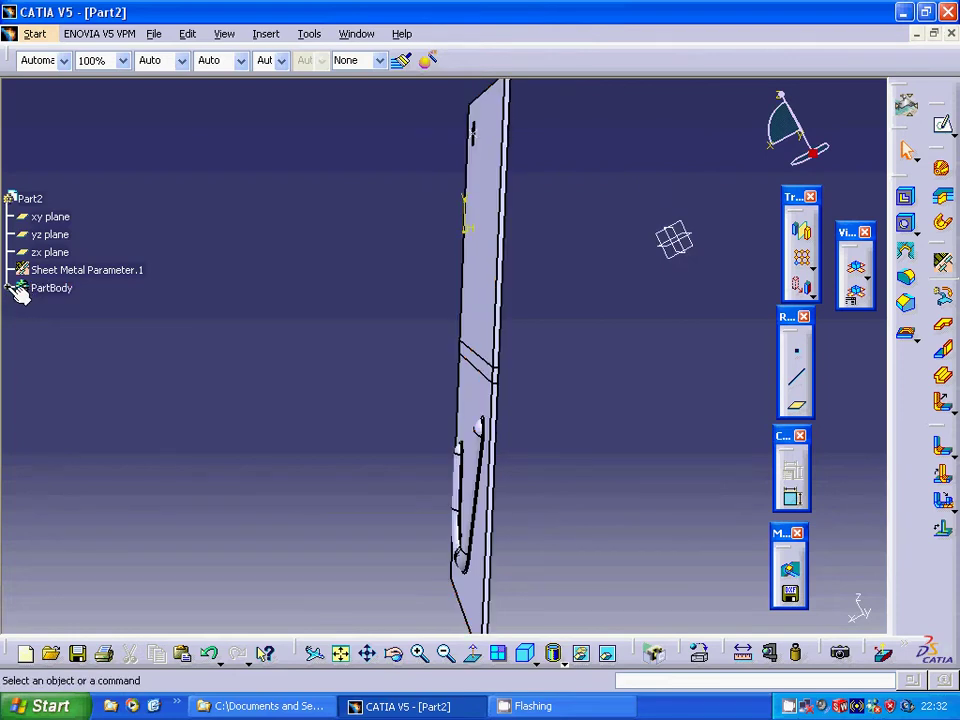
click(10, 289)
click(50, 420)
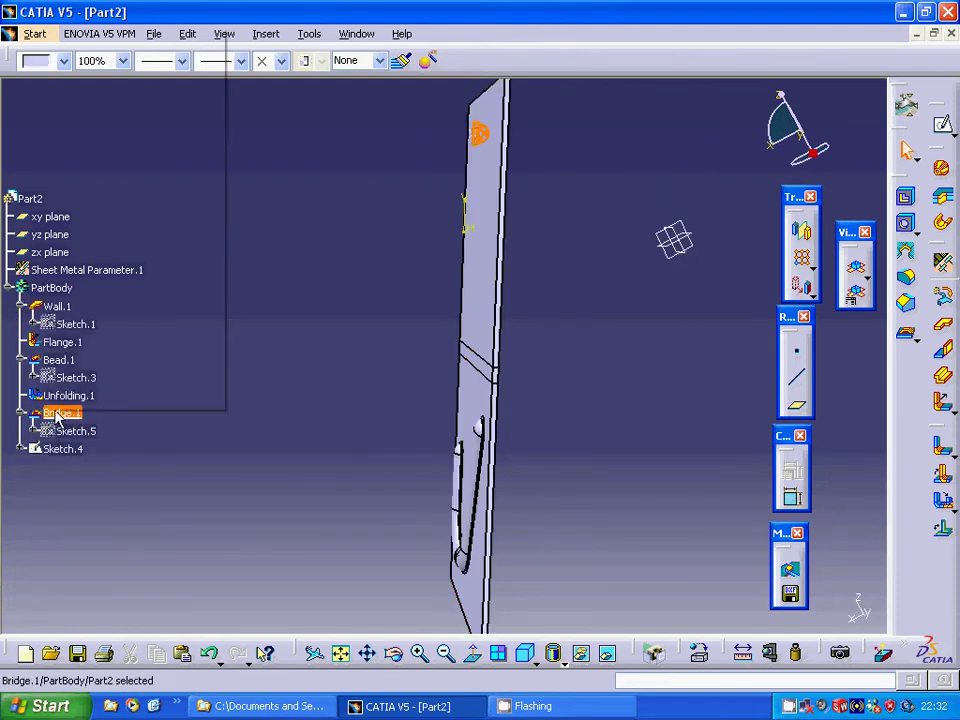
right_click(68, 420)
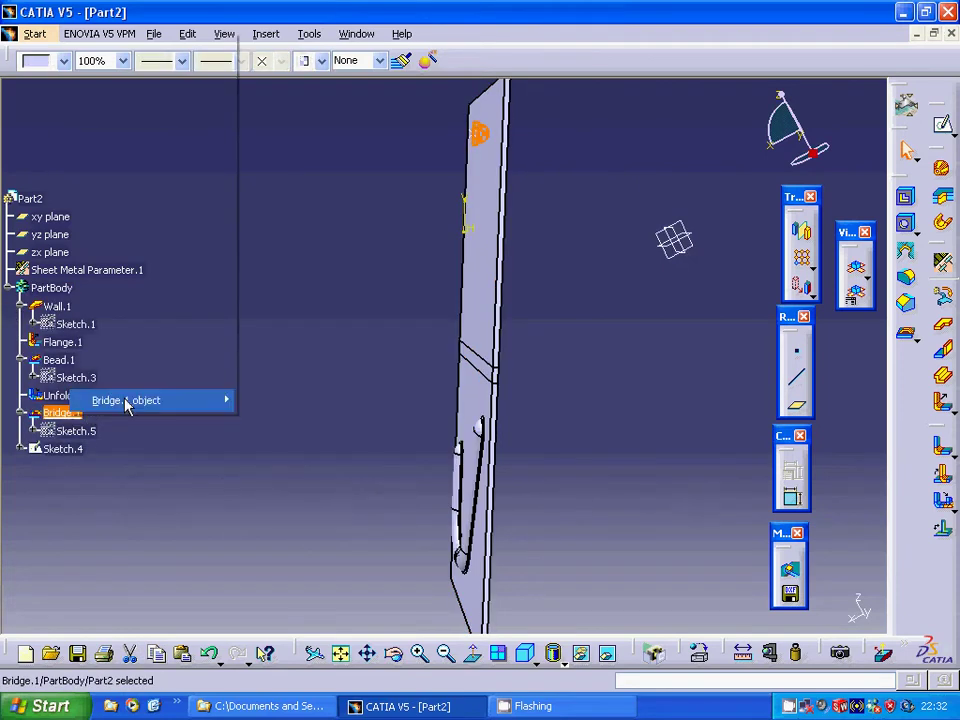
mouse_move(231, 400)
click(285, 402)
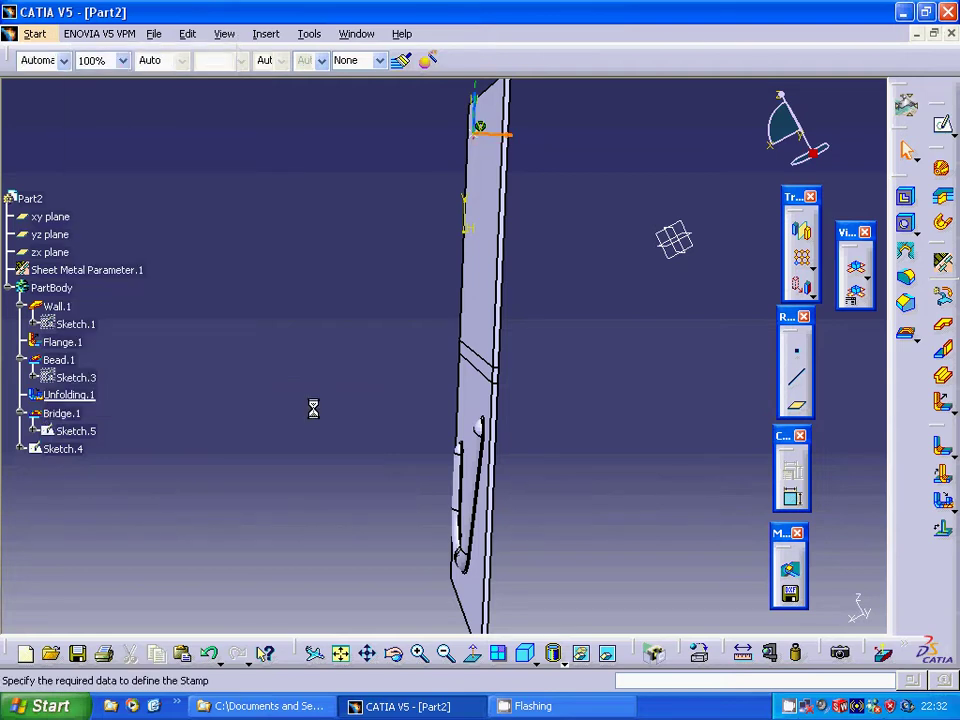
middle_drag(617, 178, 470, 238)
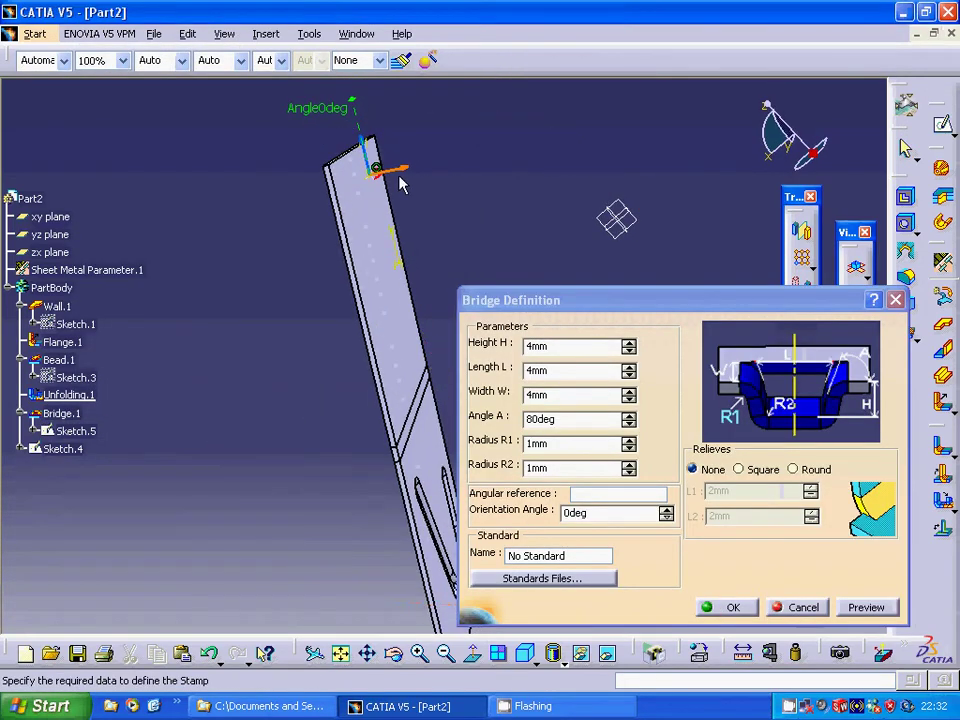
click(399, 181)
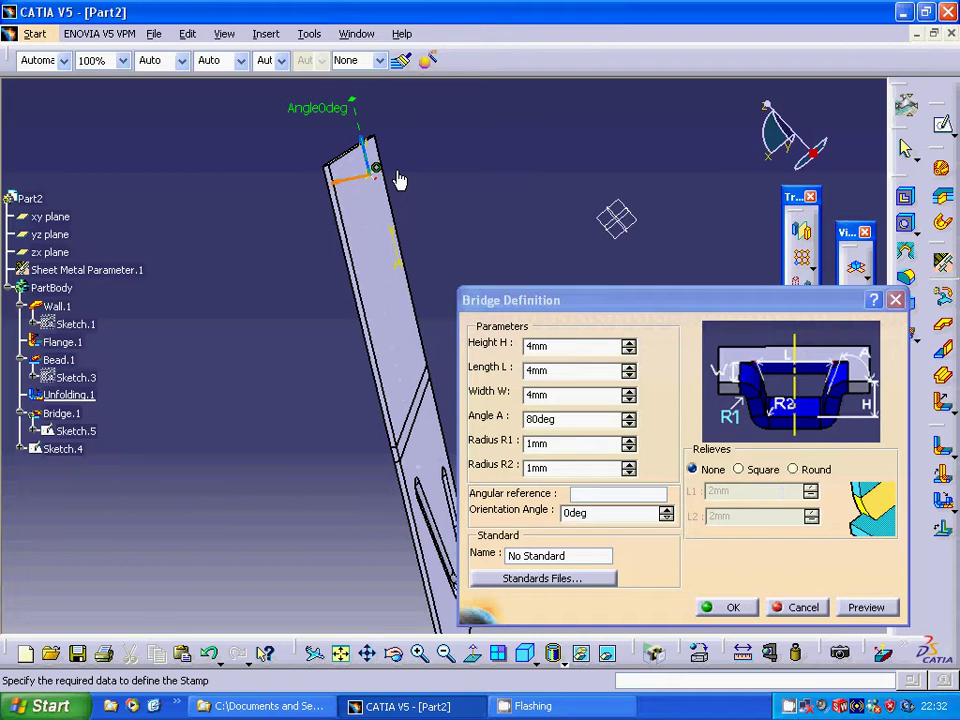
click(846, 608)
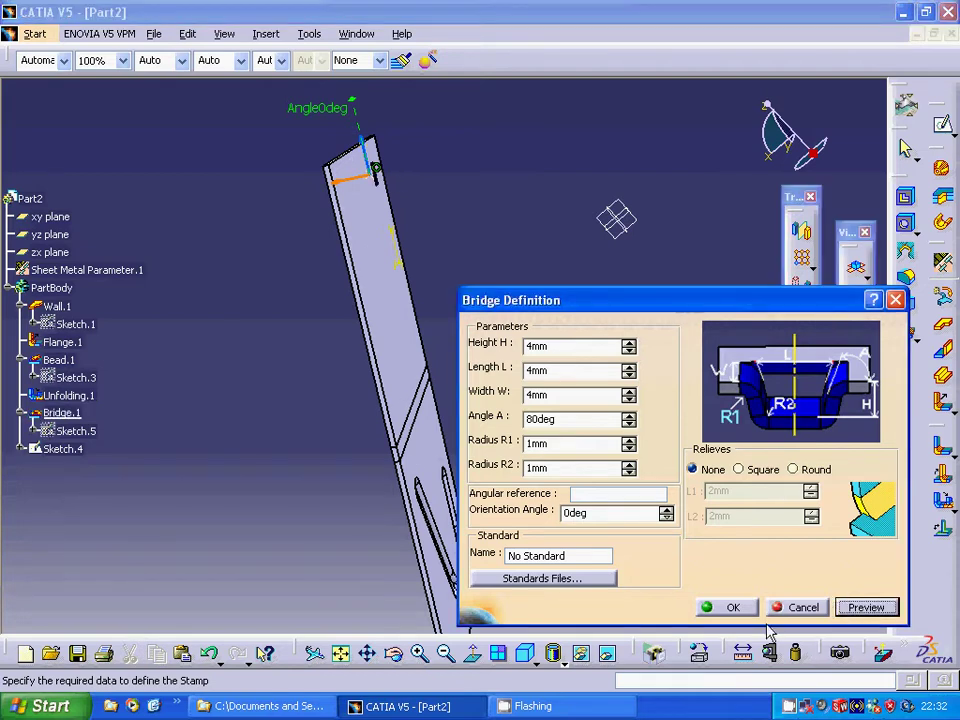
click(733, 607)
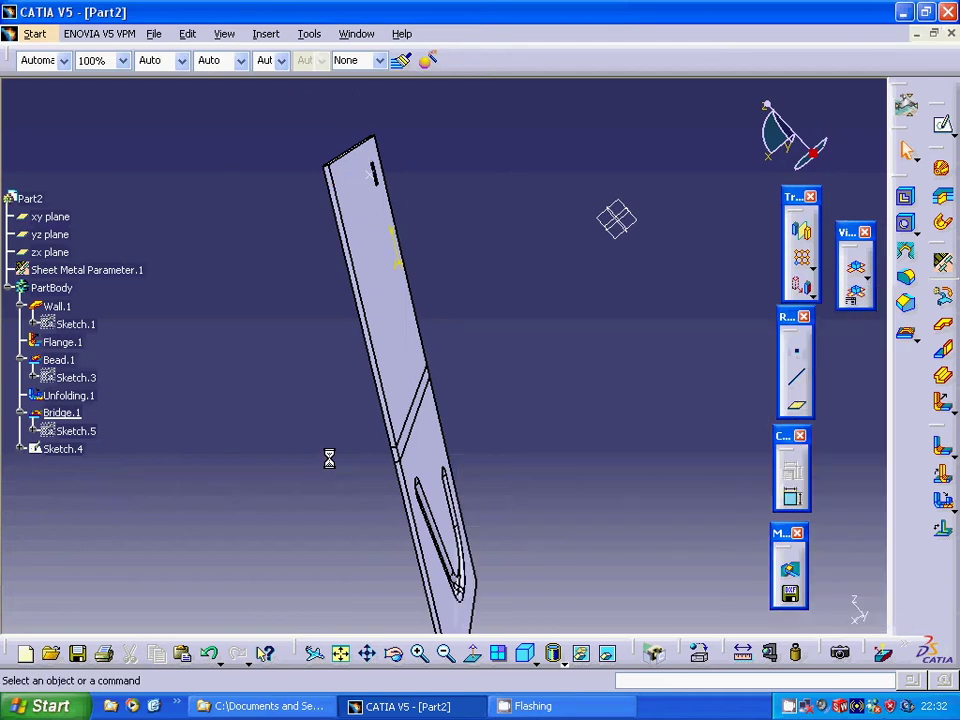
- Reverse Bridge.1's direction once more, keeping 4 mm and 80deg, and confirm
middle_drag(321, 364, 392, 420)
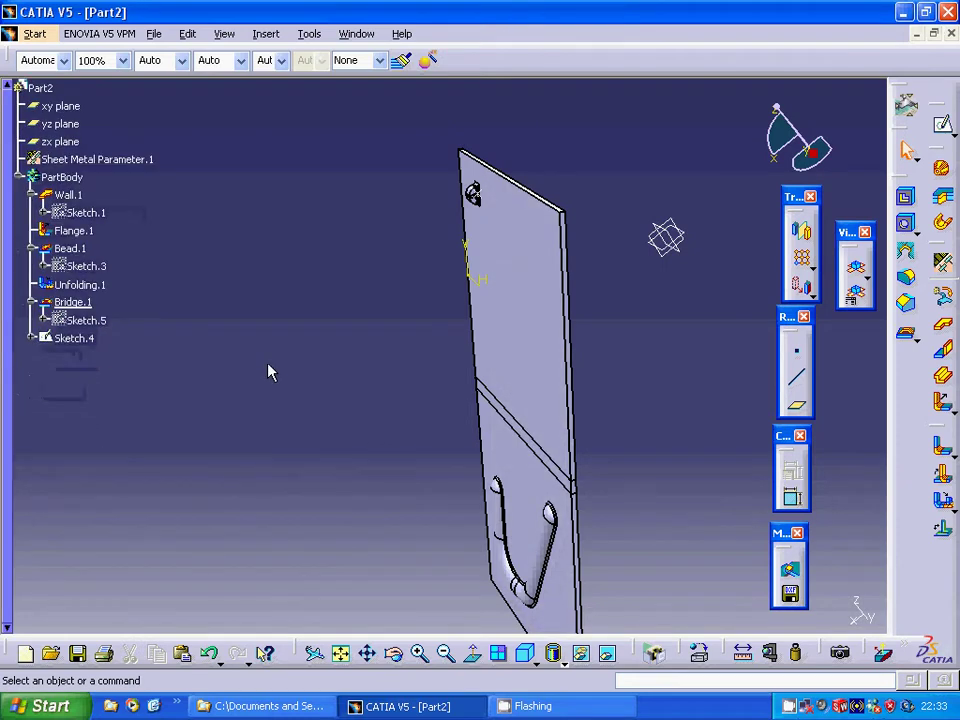
right_click(72, 302)
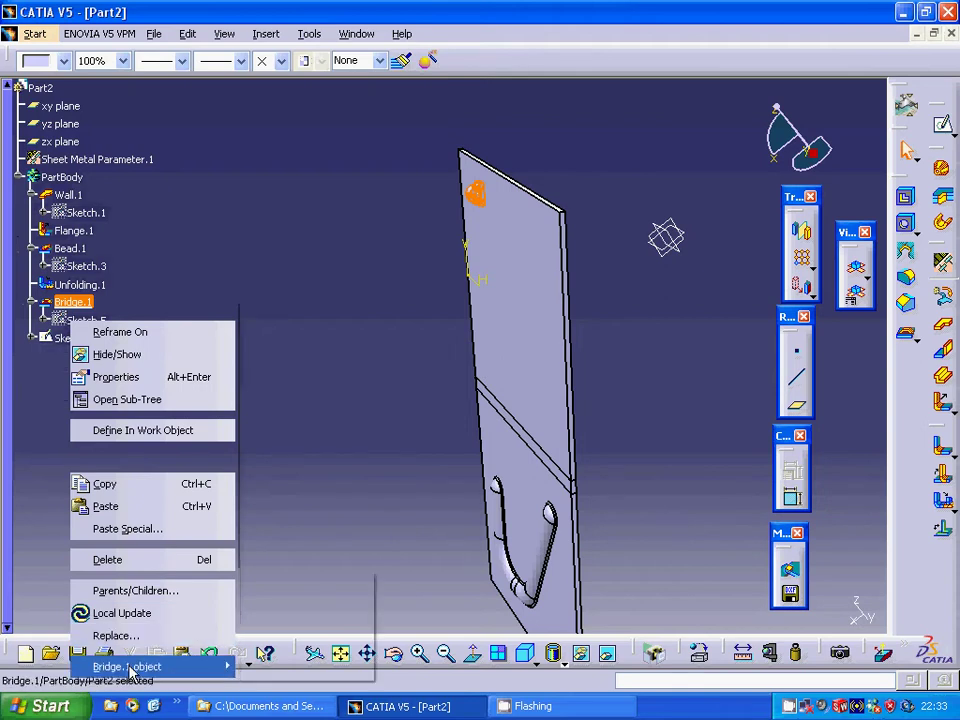
mouse_move(129, 670)
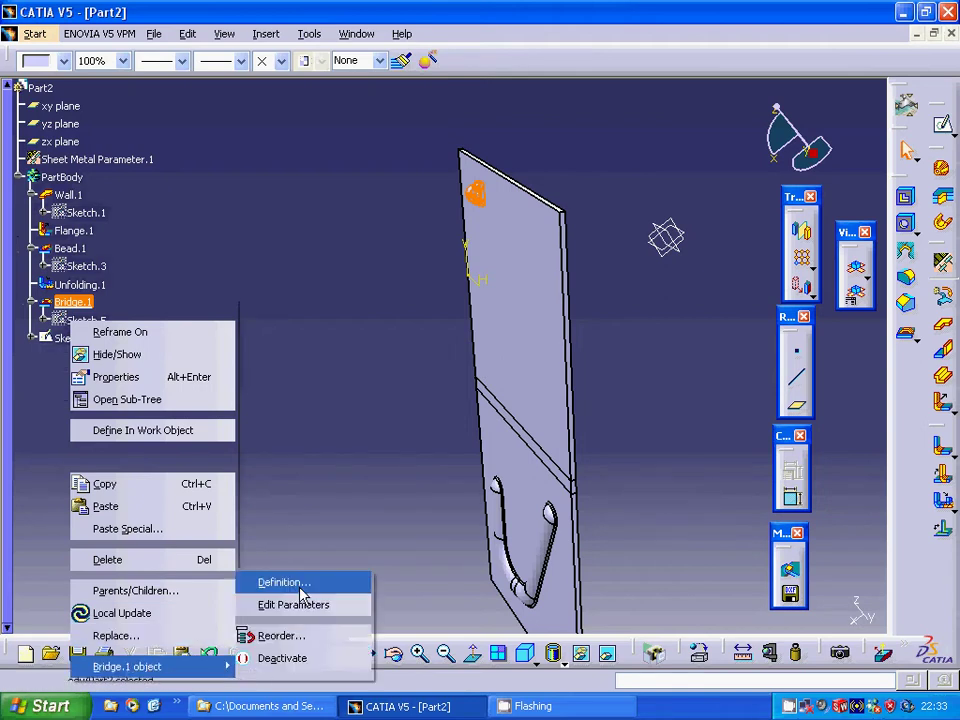
click(300, 582)
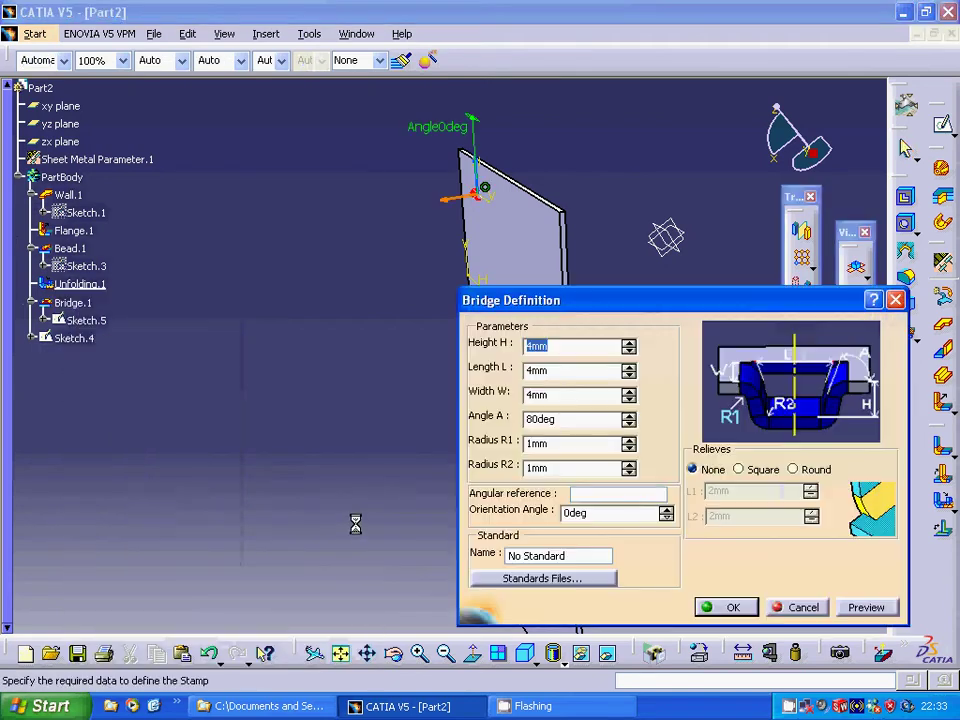
click(453, 206)
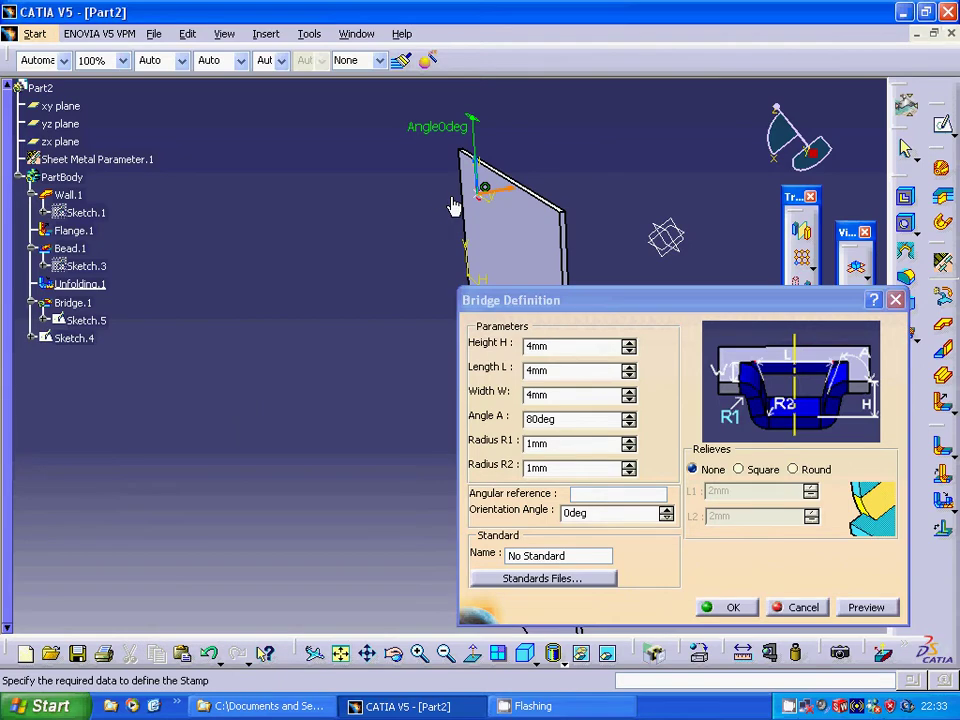
click(855, 607)
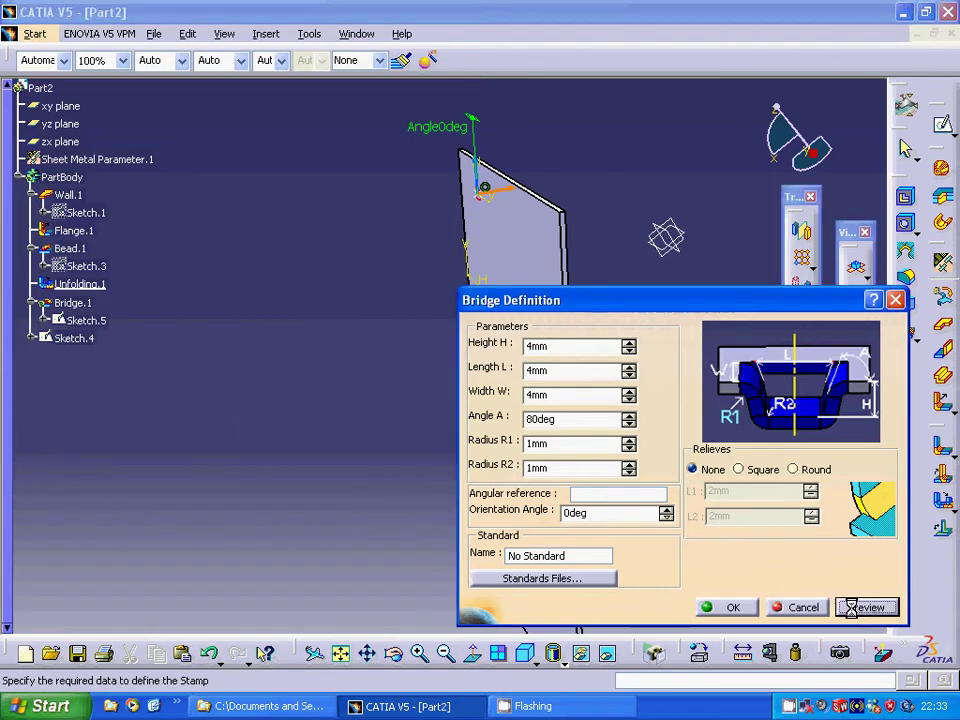
click(733, 607)
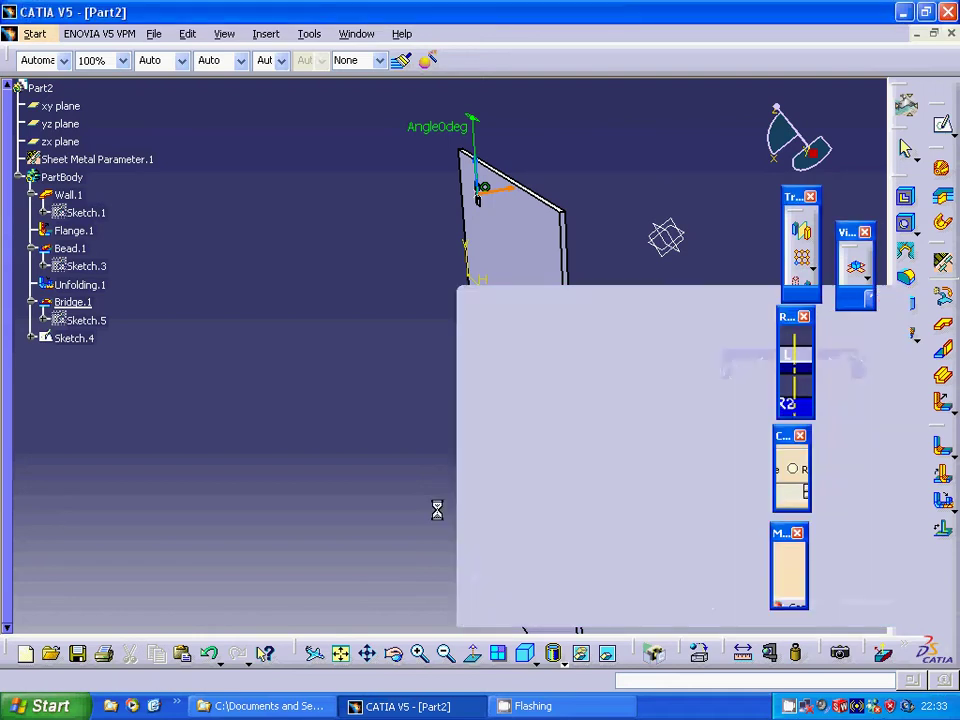
- Flip Bridge.1's direction a final time to settle the stamp's orientation
middle_drag(391, 455, 350, 512)
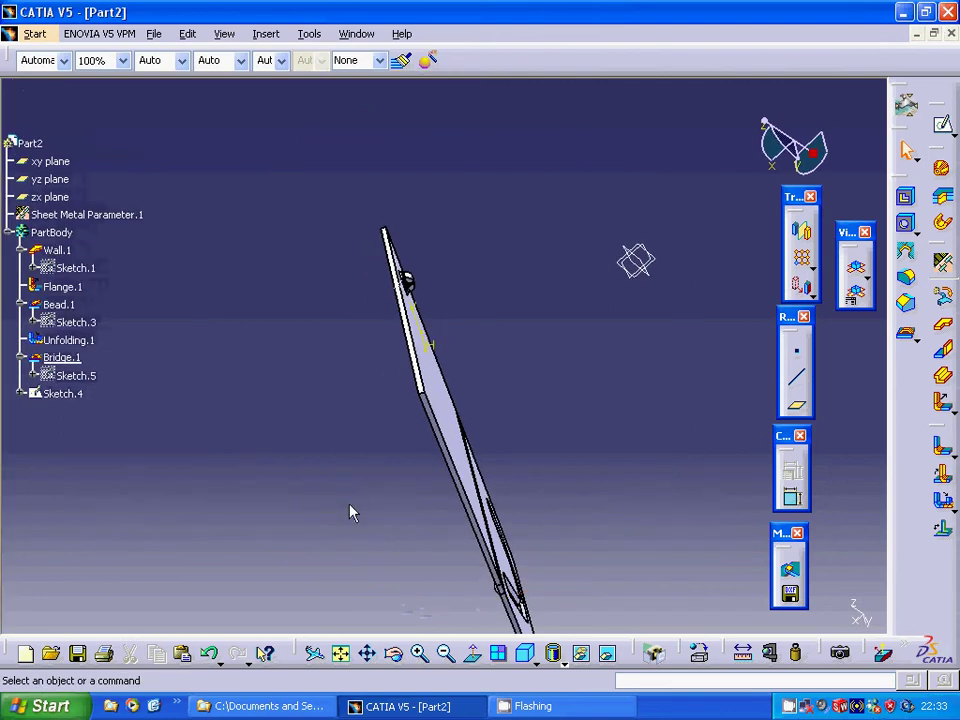
right_click(64, 358)
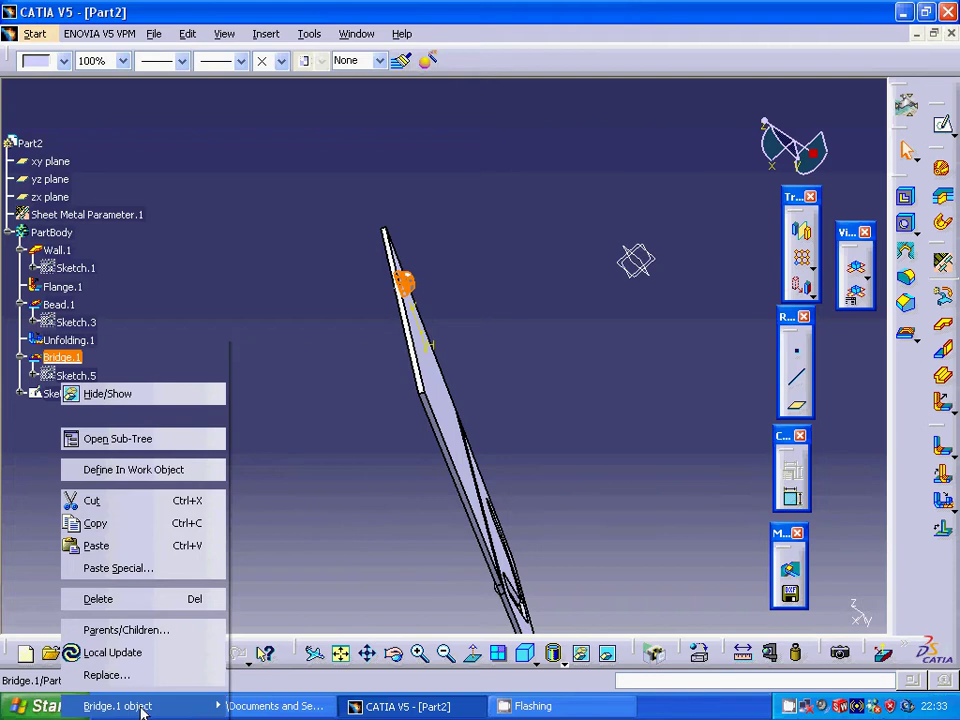
mouse_move(236, 697)
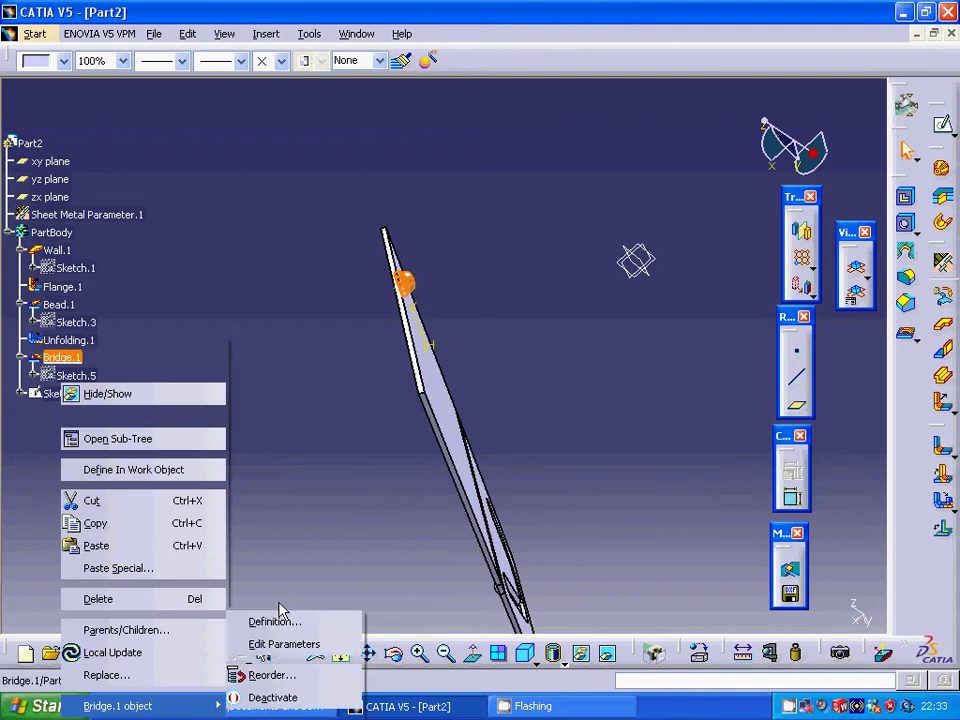
click(278, 621)
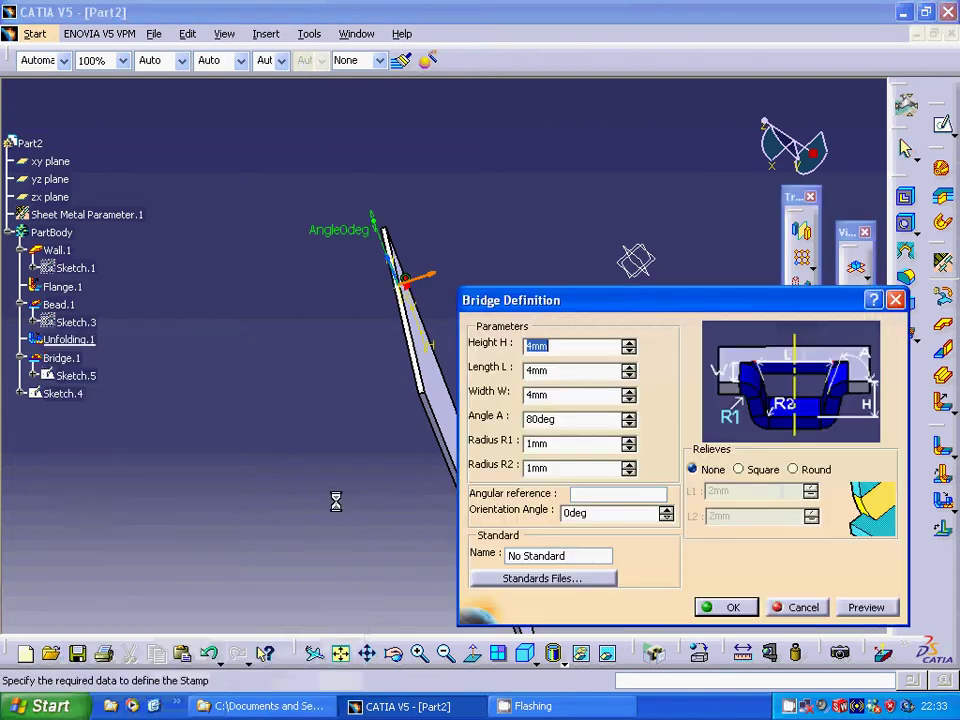
click(426, 280)
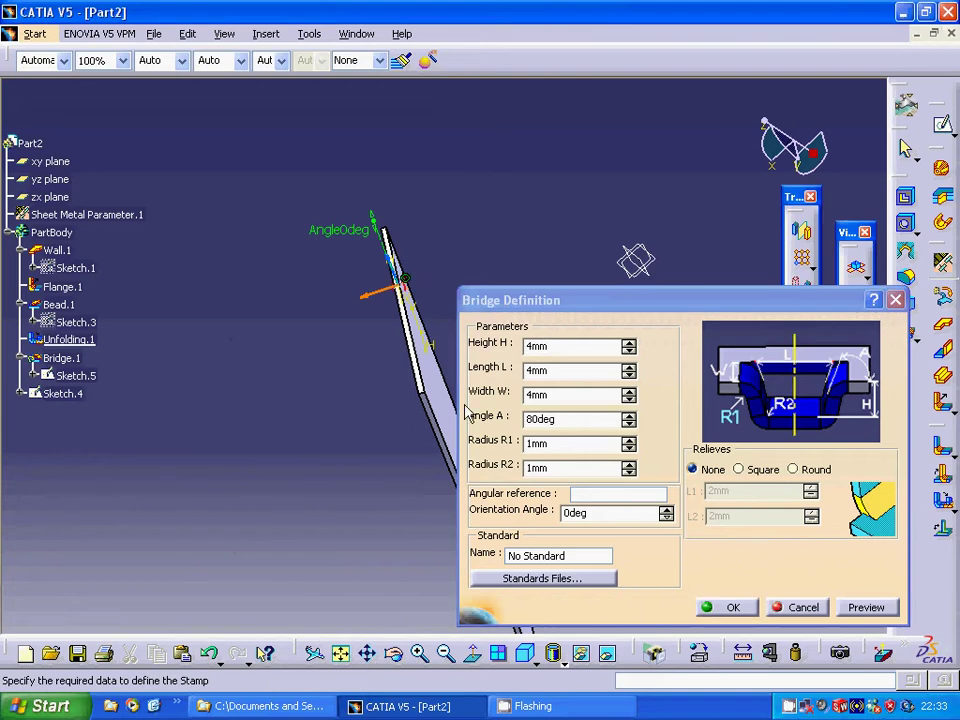
click(745, 603)
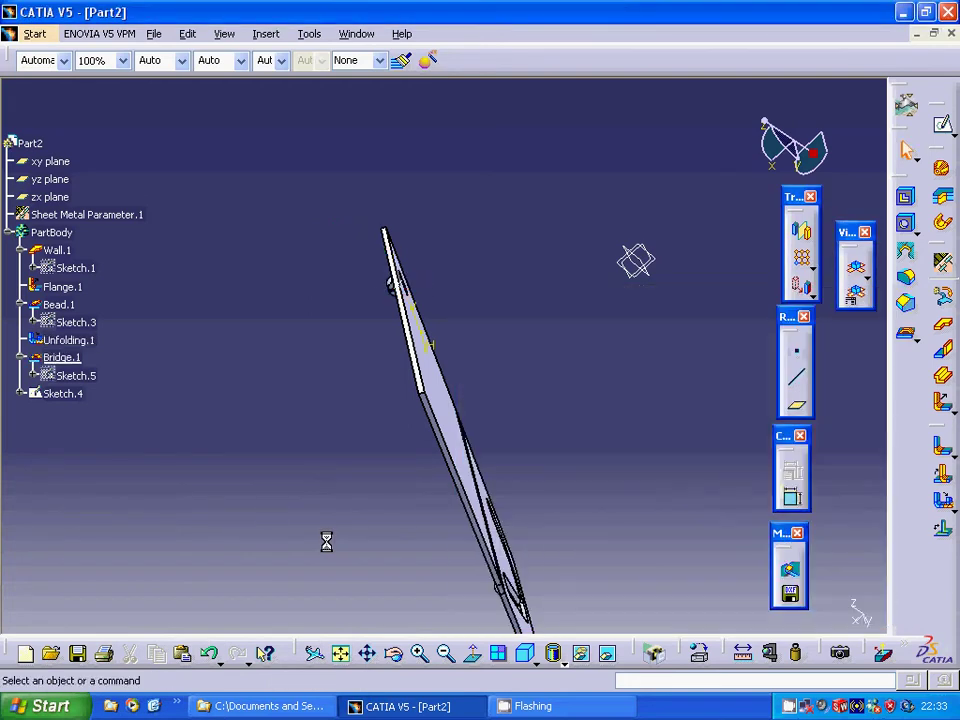
- Start a rectangular pattern of Bridge.1 via Insert > Transformations > Rectangular Pattern
click(71, 361)
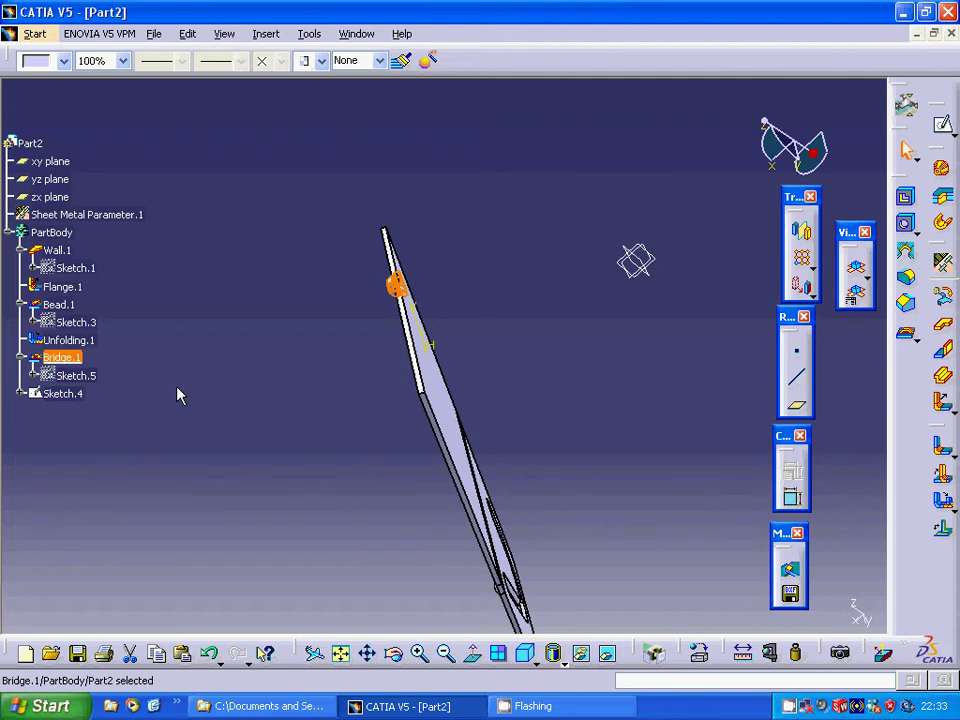
click(268, 34)
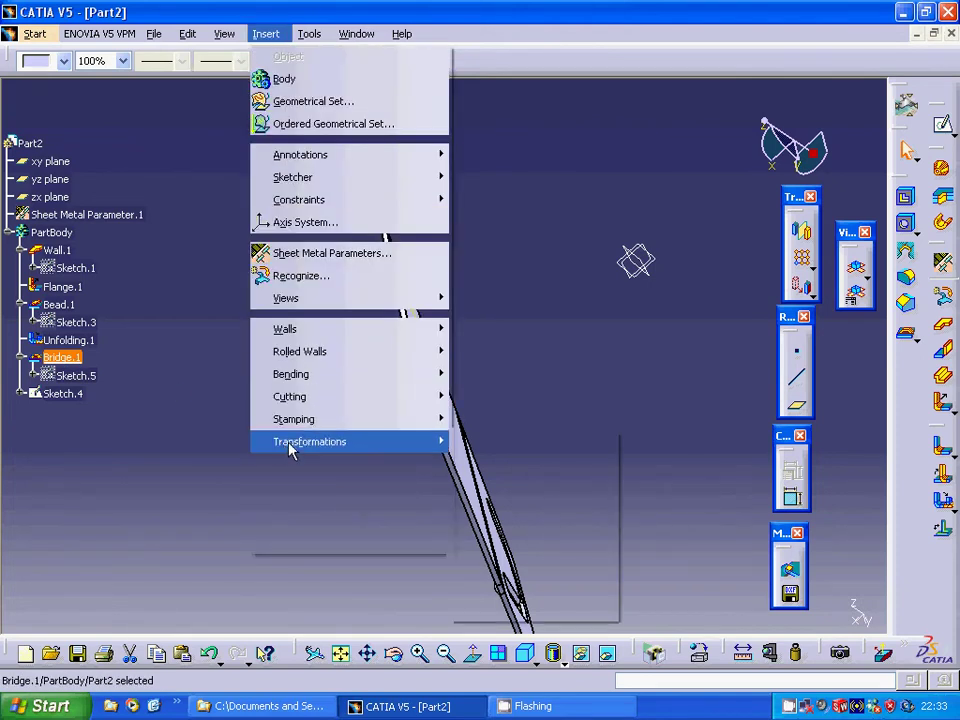
mouse_move(405, 440)
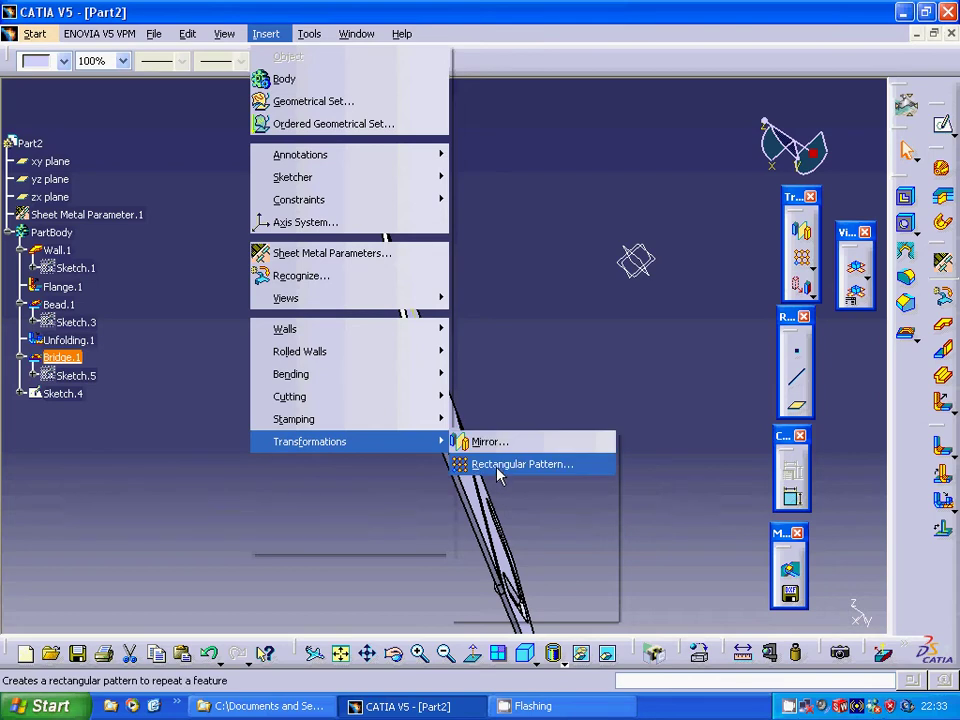
click(497, 465)
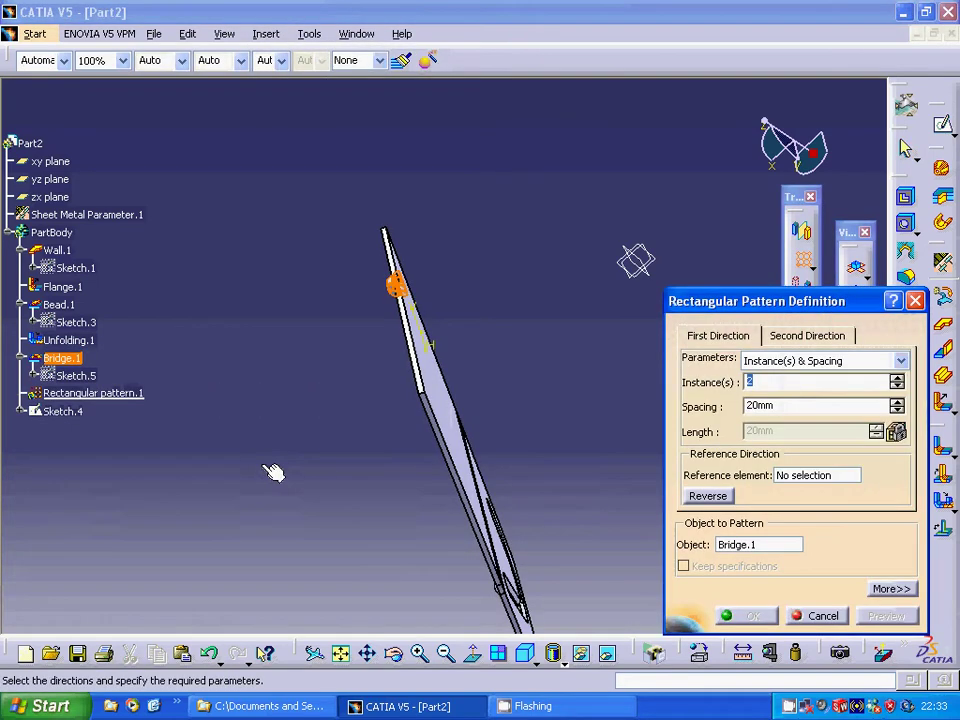
- Set the first pattern direction along Flange.1's top edge, reversed, with 4 instances 20 mm apart
middle_drag(311, 463, 422, 448)
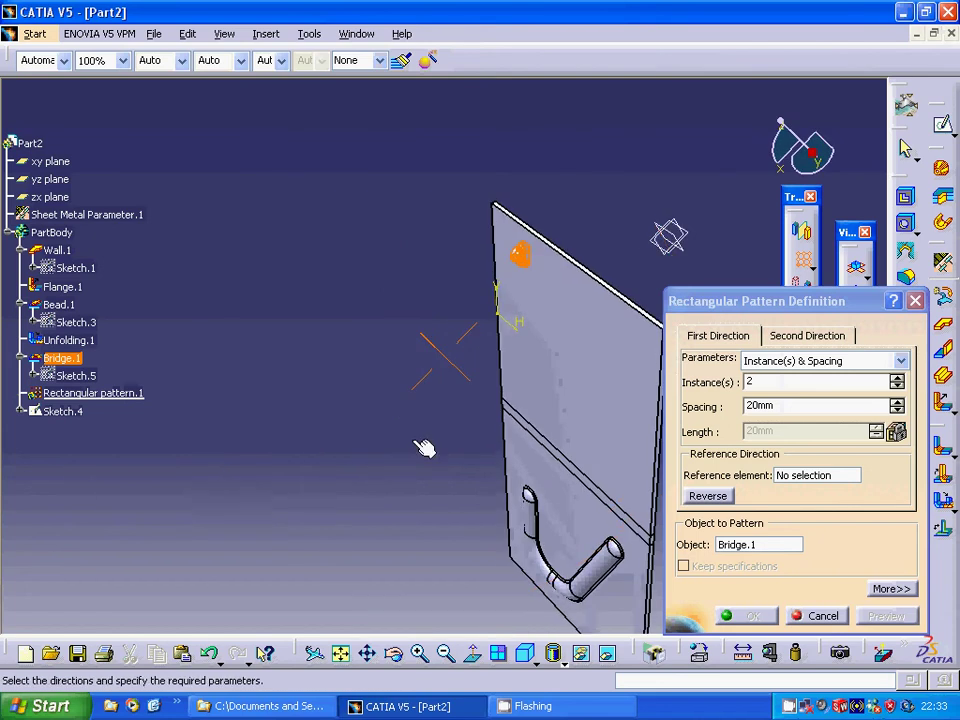
click(790, 477)
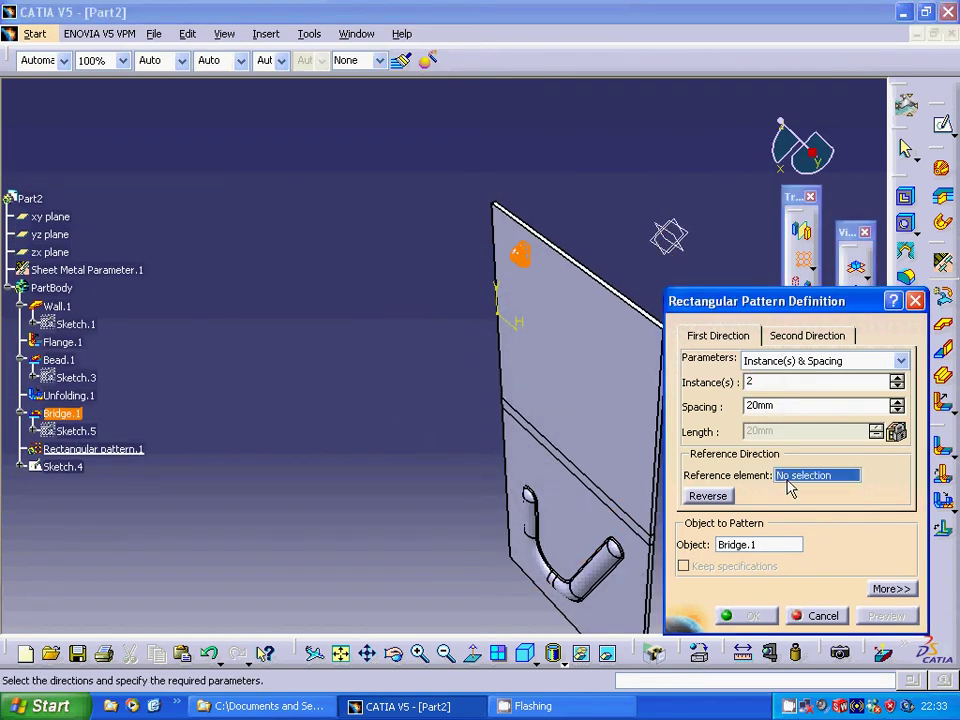
click(613, 294)
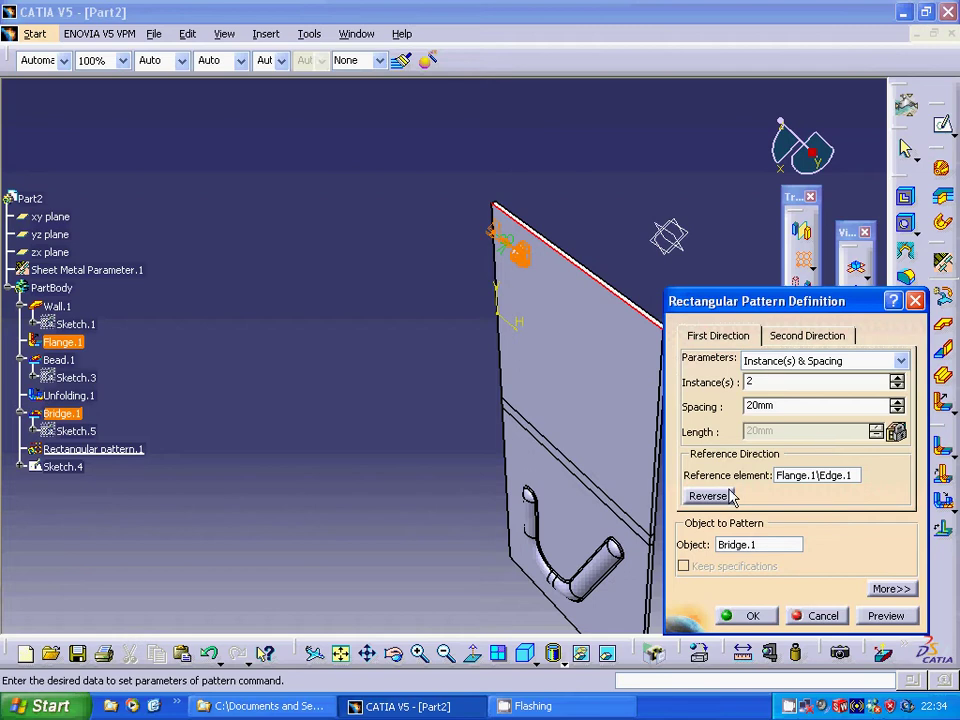
click(711, 495)
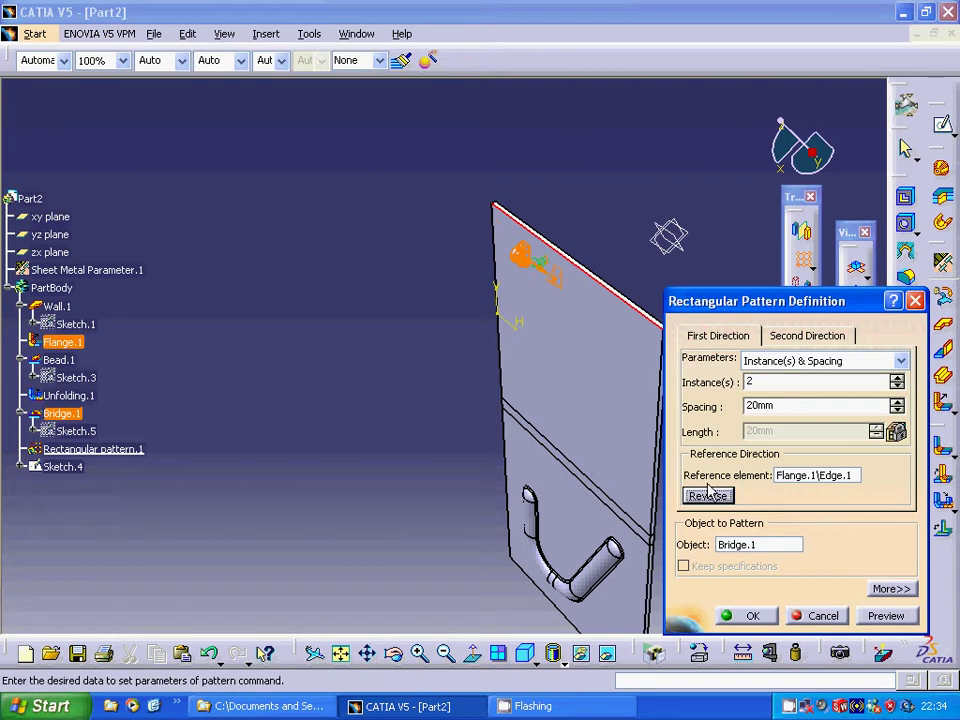
click(897, 378)
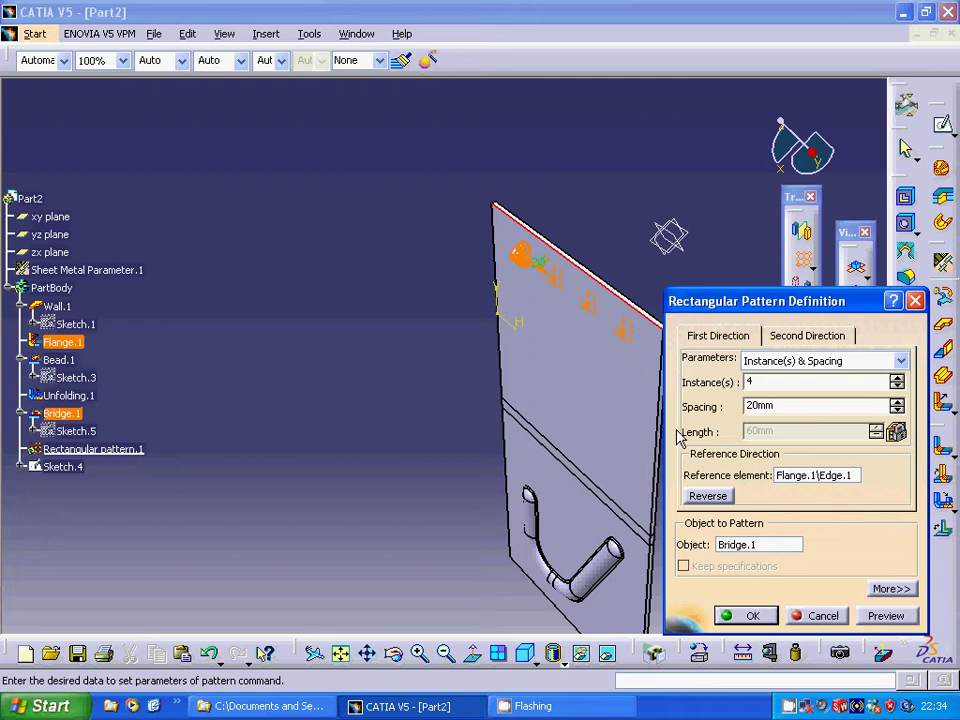
click(801, 337)
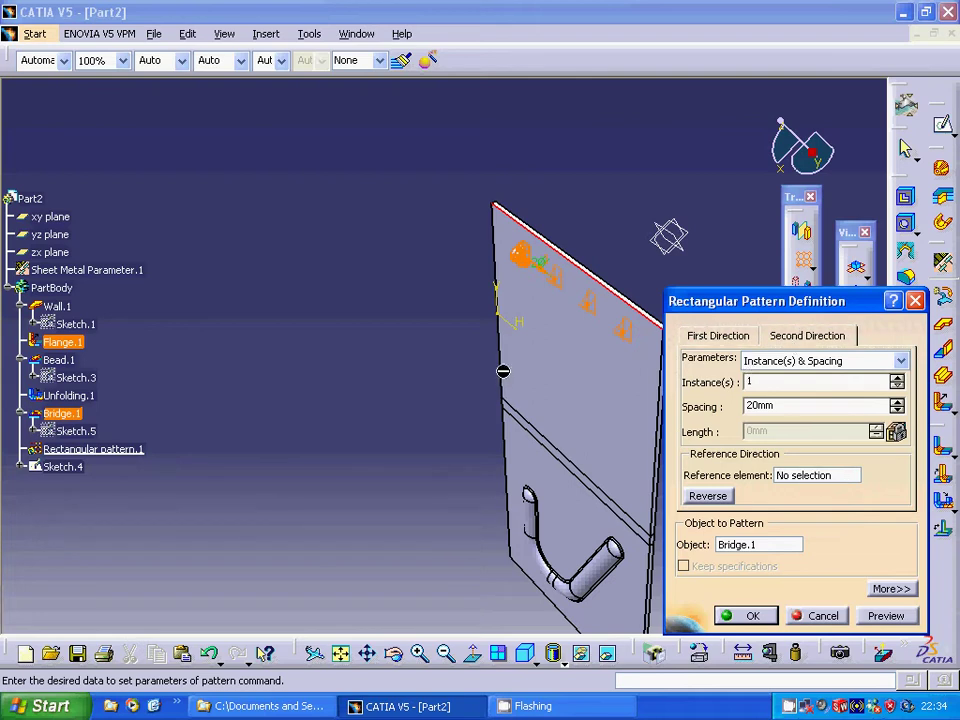
- Add 4 reversed rows 20 mm apart along Flange.1's left edge and confirm the 4x4 pattern
click(797, 474)
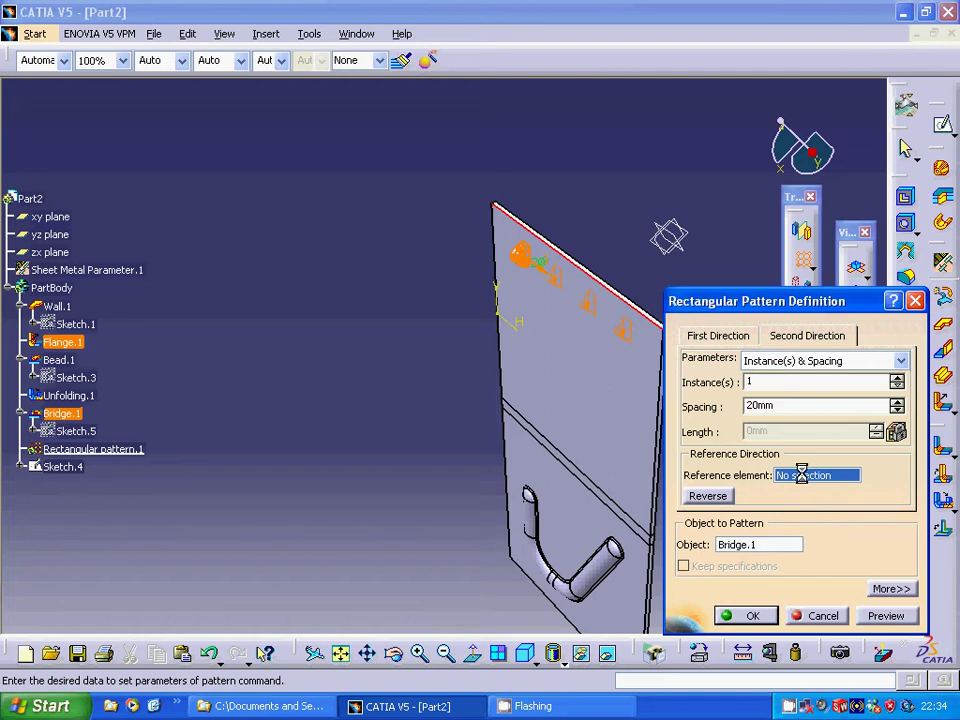
click(499, 366)
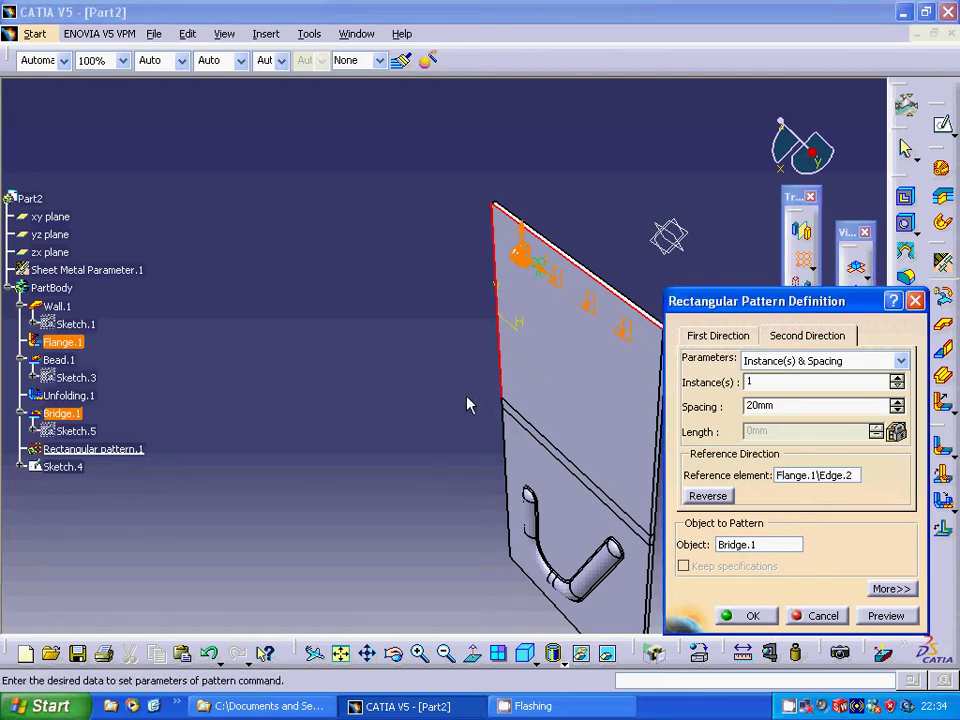
click(706, 496)
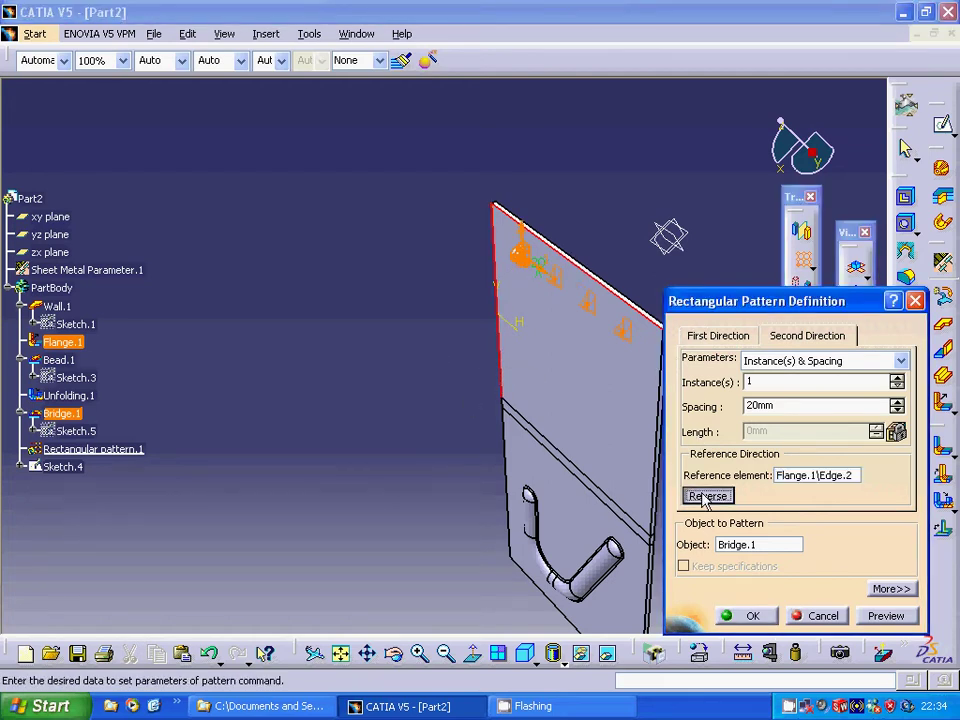
click(897, 378)
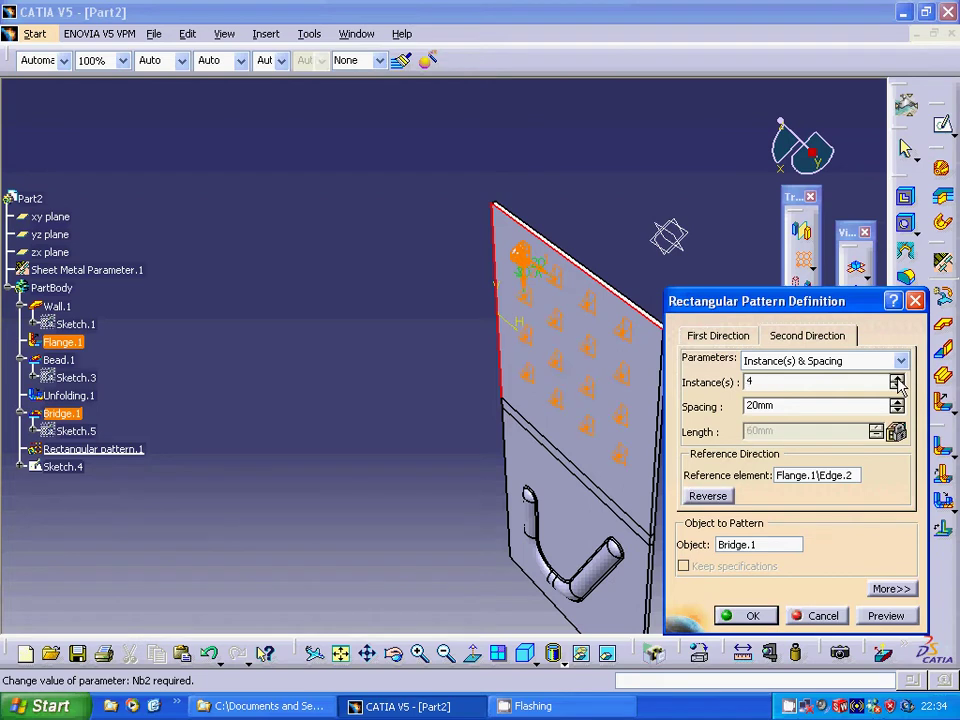
click(748, 616)
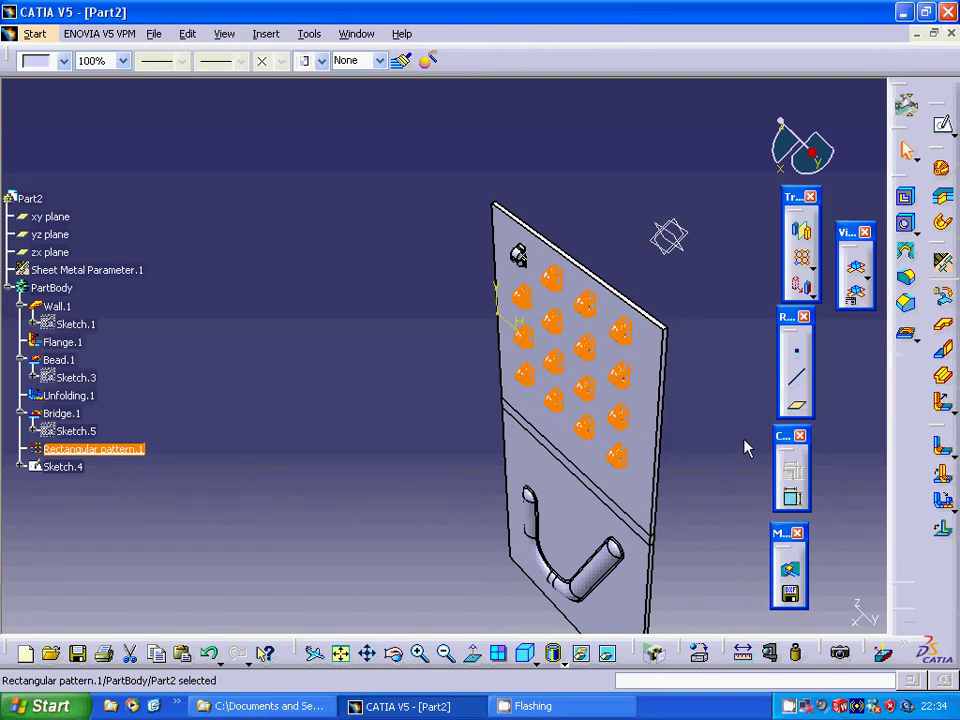
click(719, 391)
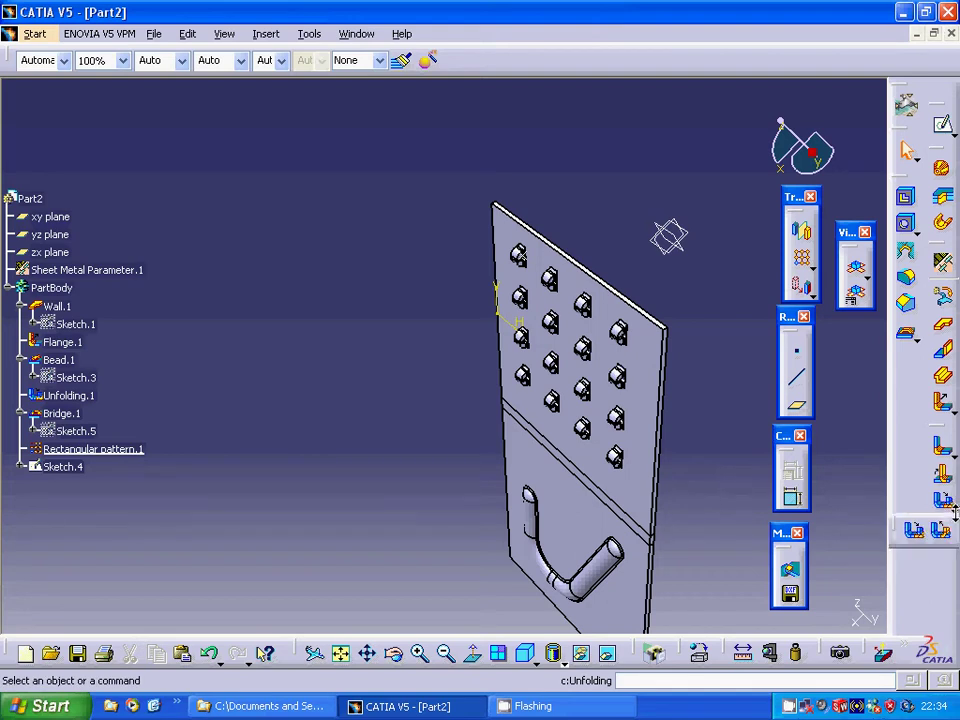
- Start a folding with the flange face as the reference face
click(948, 507)
click(942, 531)
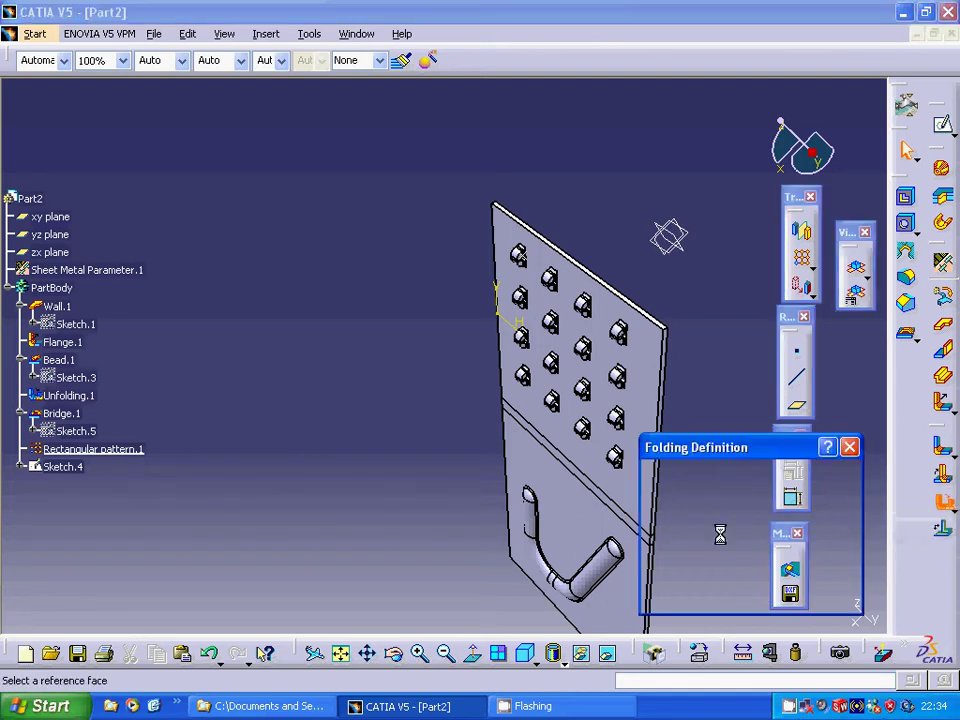
drag(746, 446, 842, 442)
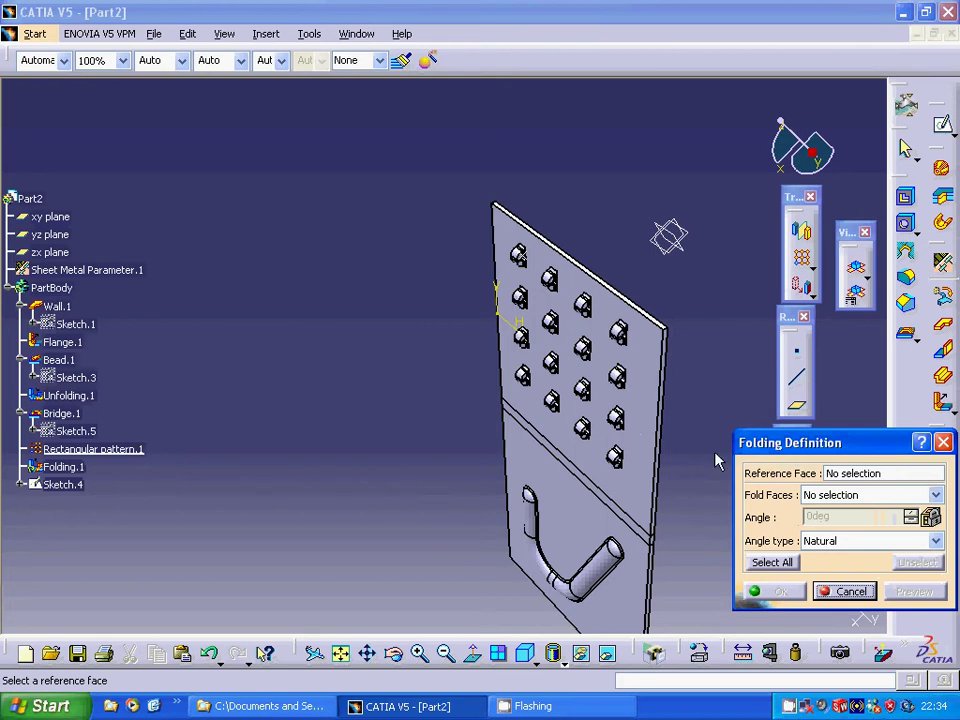
click(643, 420)
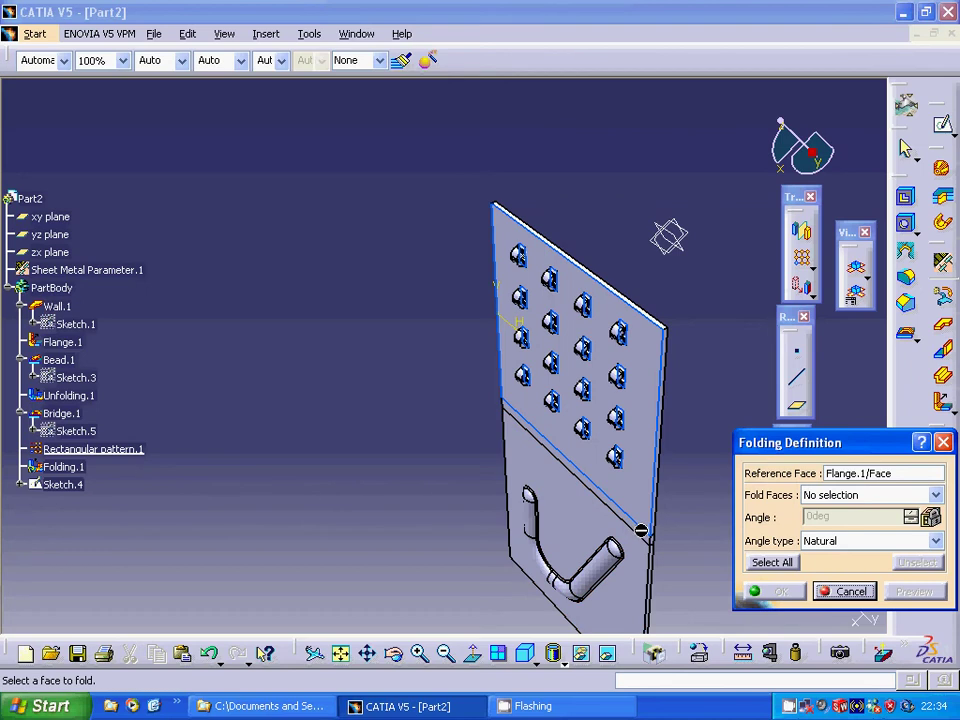
- Choose Face.1 as the fold face at 120deg, Natural, and preview the refold
click(840, 495)
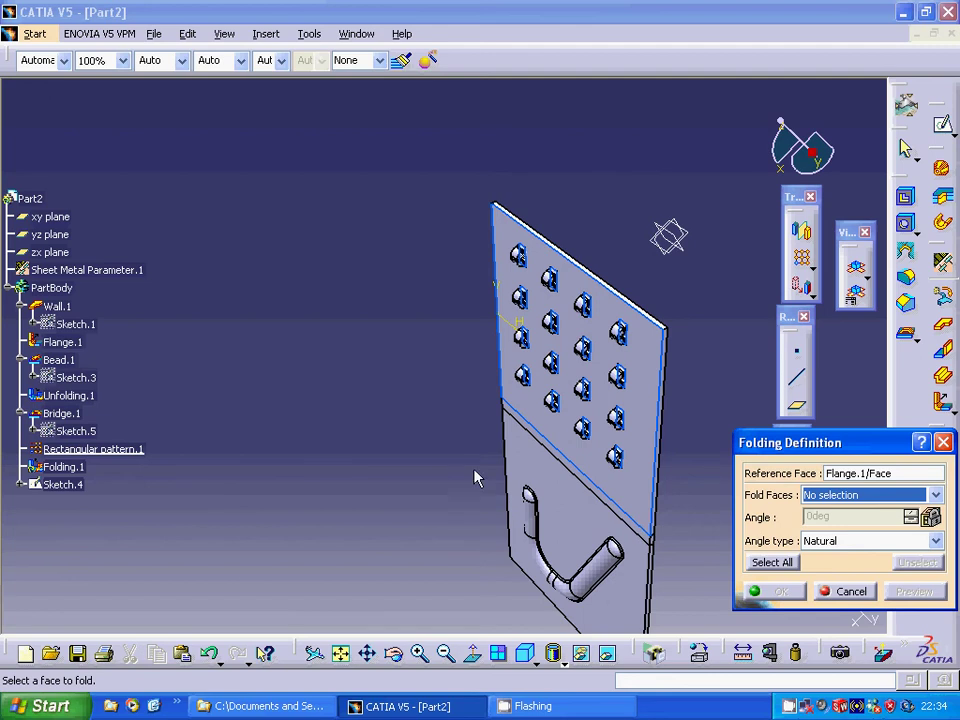
middle_drag(433, 399, 565, 452)
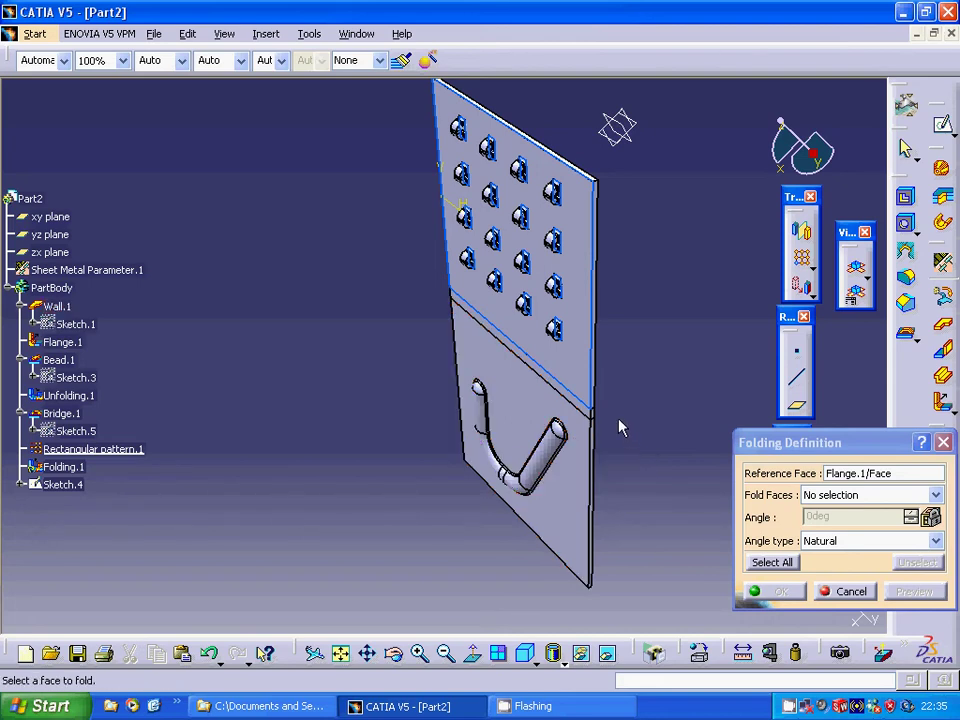
click(420, 654)
click(420, 654)
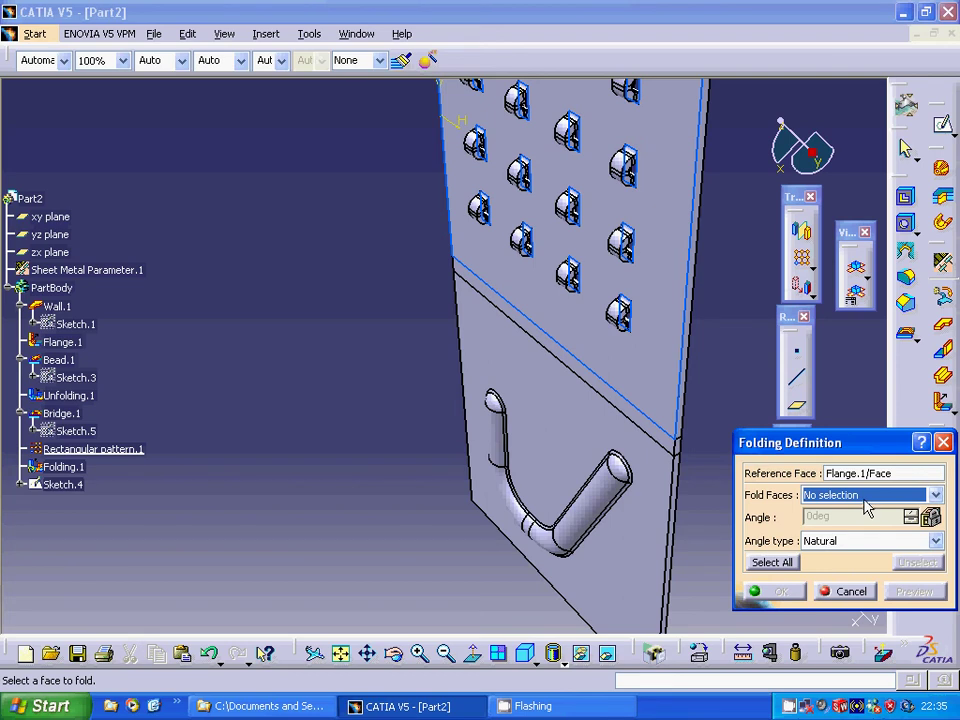
middle_drag(720, 387, 336, 372)
click(316, 365)
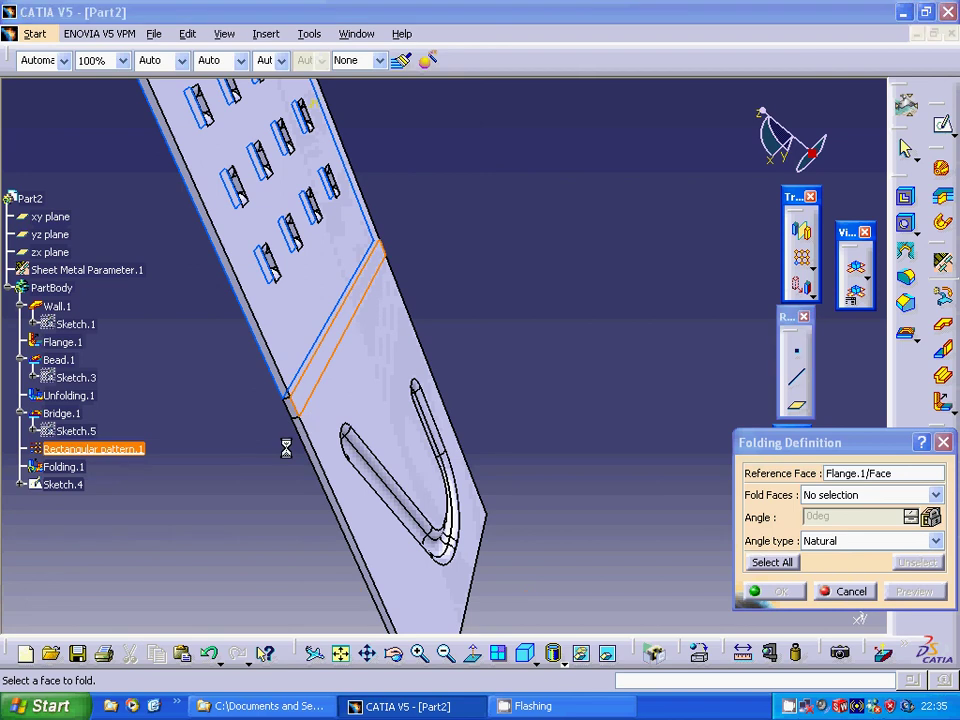
click(914, 591)
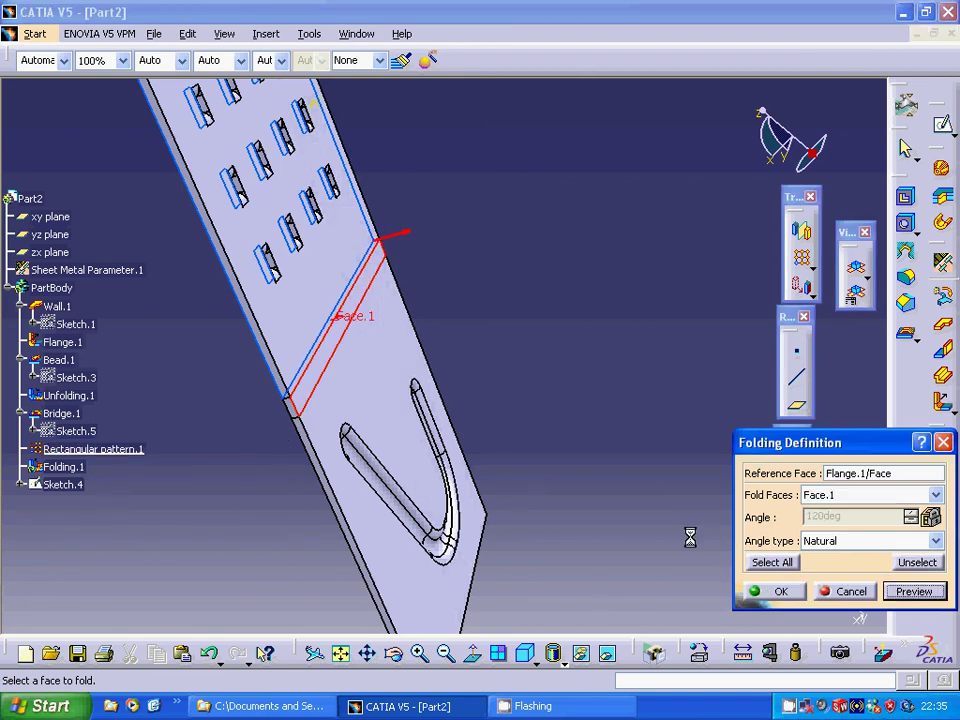
click(795, 598)
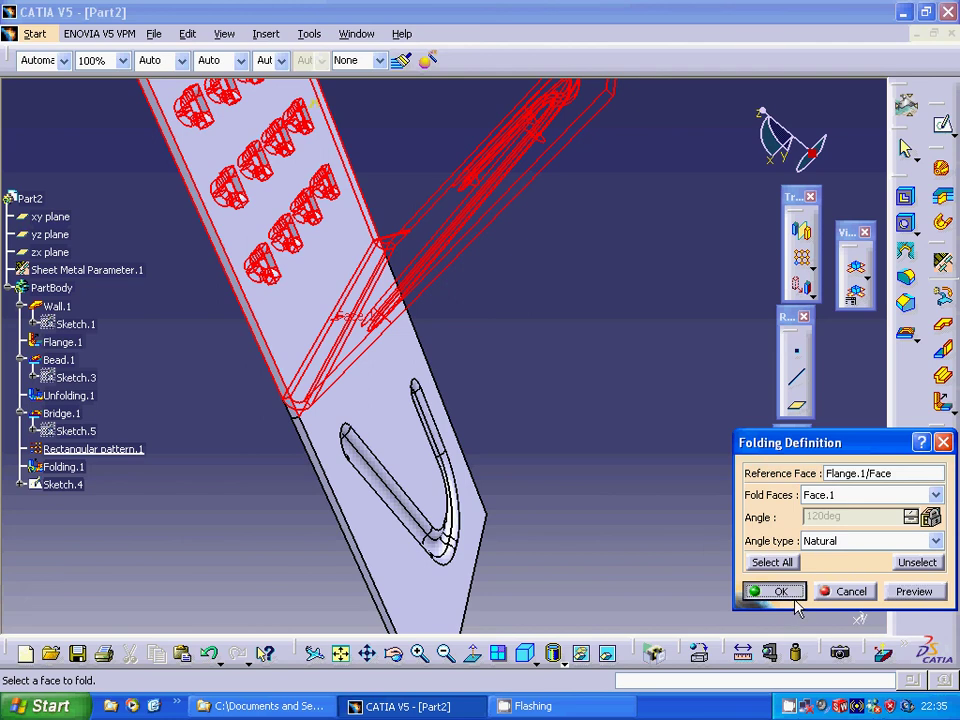
- Confirm Folding.1 and rotate the view to inspect the bent, bridge-stamped plate
click(783, 592)
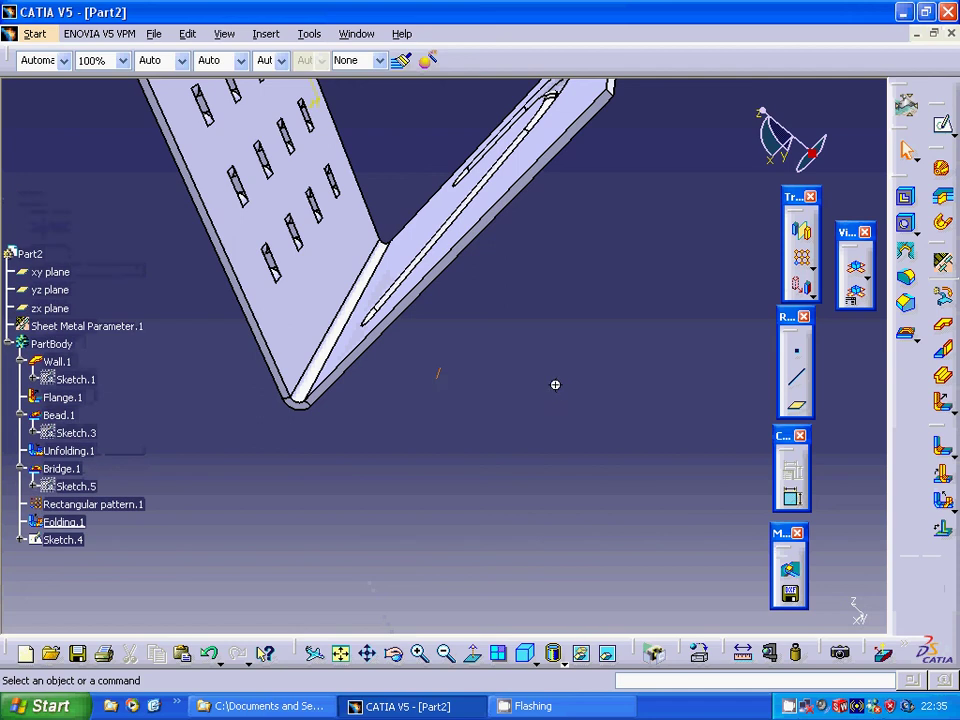
middle_drag(553, 386, 640, 470)
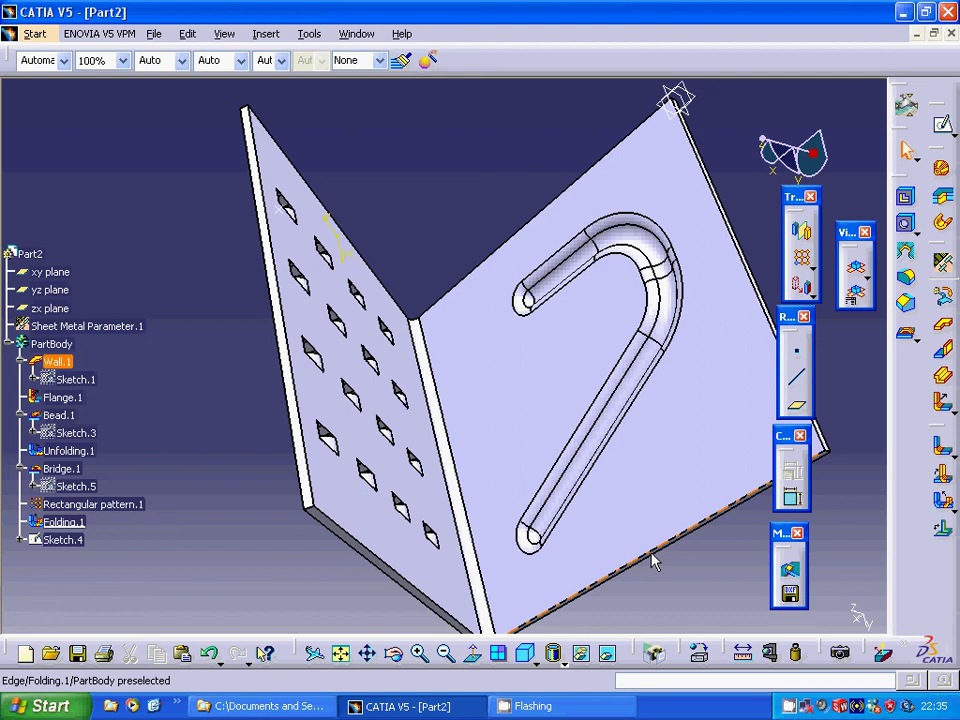